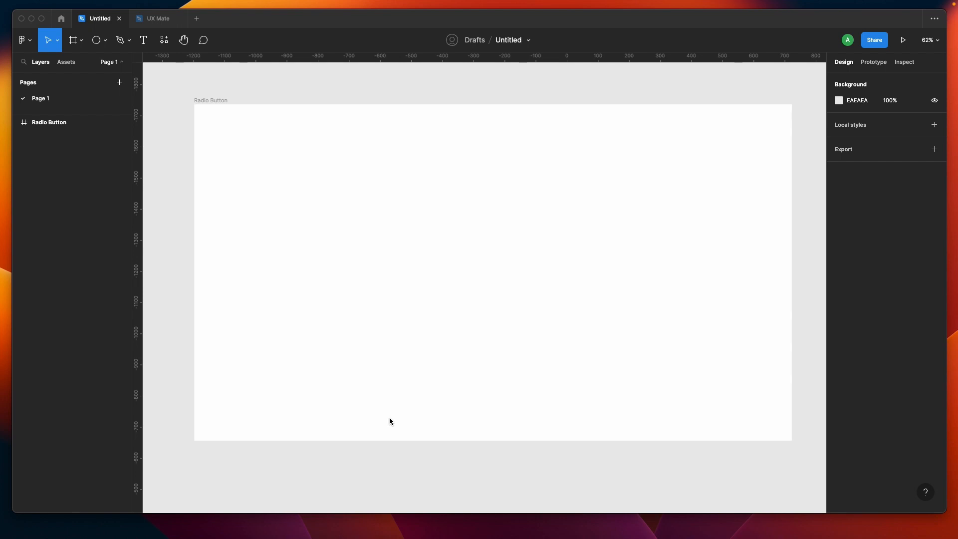
Step: Draw a circle inside the Radio Button frame and set its size to 24 × 24
left_click(96, 41)
left_click_drag(325, 219, 340, 230)
left_click(854, 121)
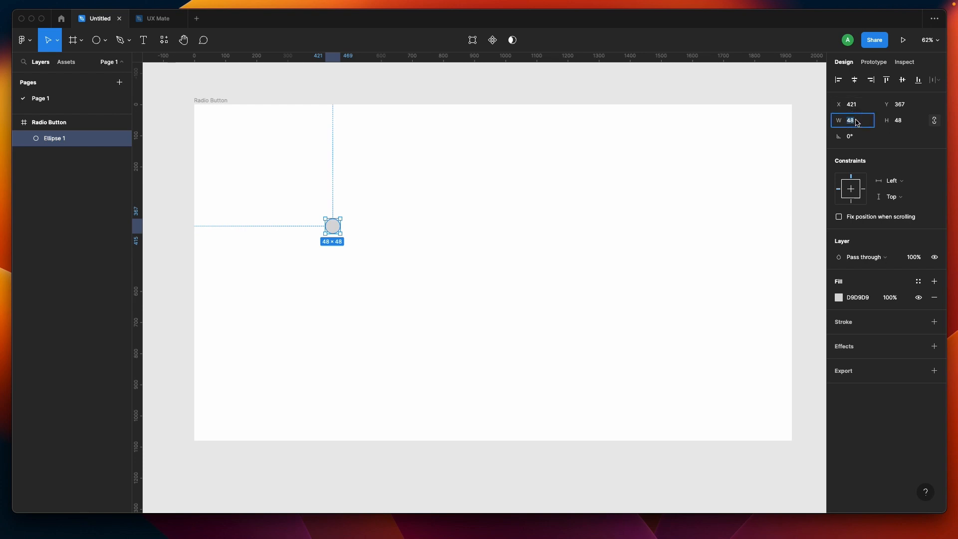
type("24")
key("Tab")
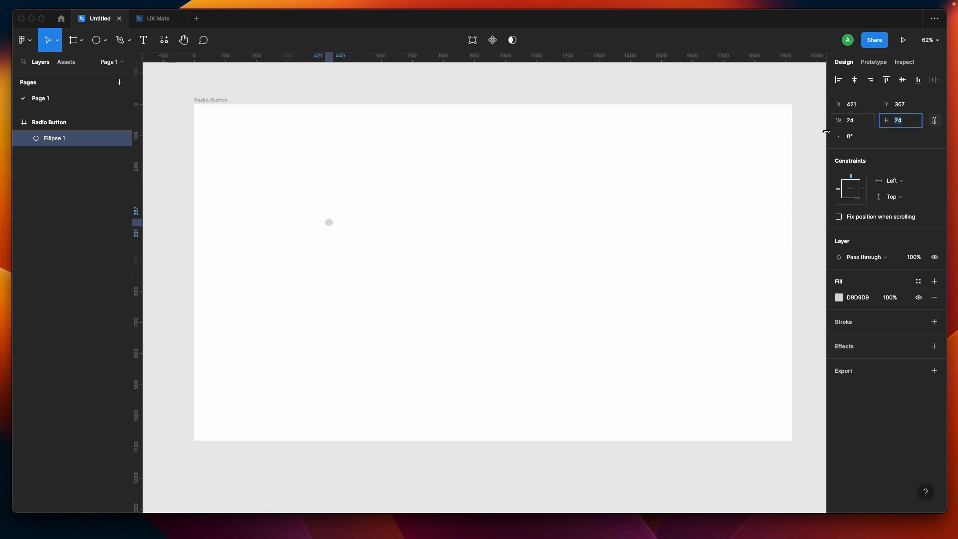
Step: Duplicate the circle, placing the copy just to its right
scroll(285, 208, "up", 10)
scroll(287, 208, "right", 3)
scroll(287, 209, "down", 1)
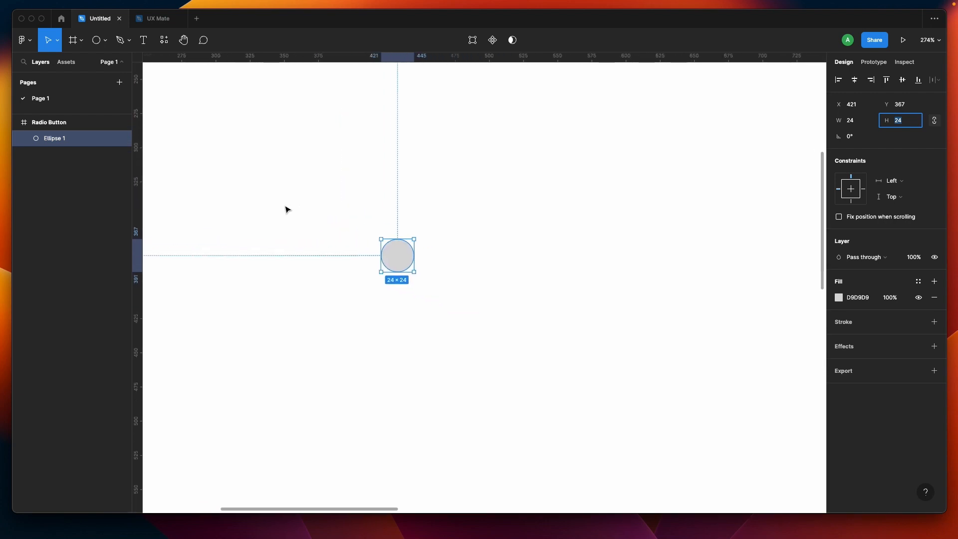
scroll(285, 207, "up", 4)
scroll(286, 207, "right", 1)
left_click(287, 208)
left_click(457, 301)
left_click(451, 297)
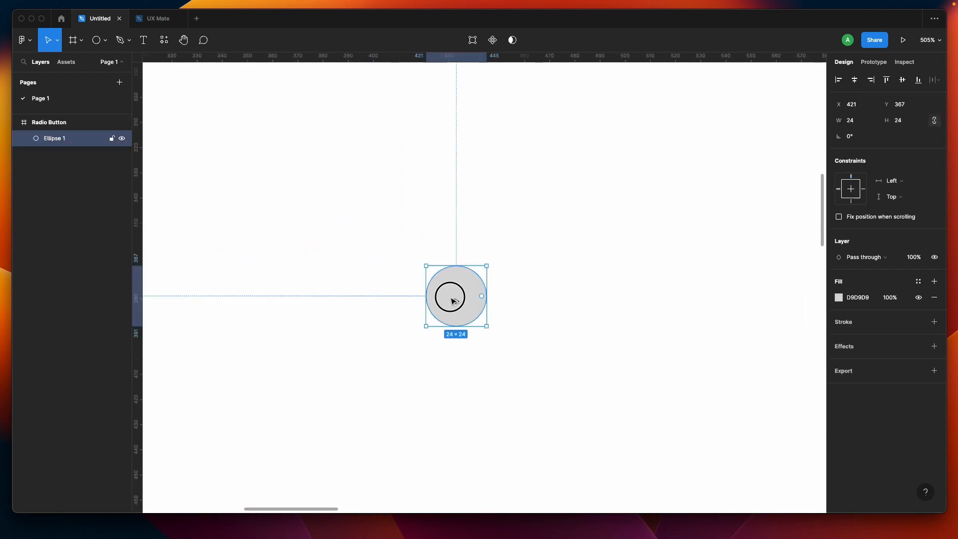
left_click_drag(454, 301, 537, 301)
Step: Resize the copied circle to 18 × 18
left_click(865, 127)
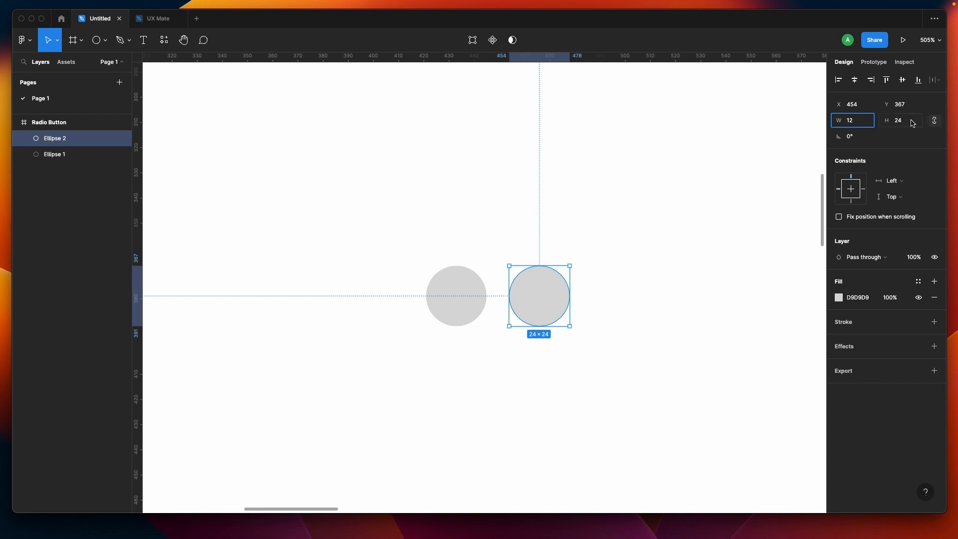
type("12")
key("Return")
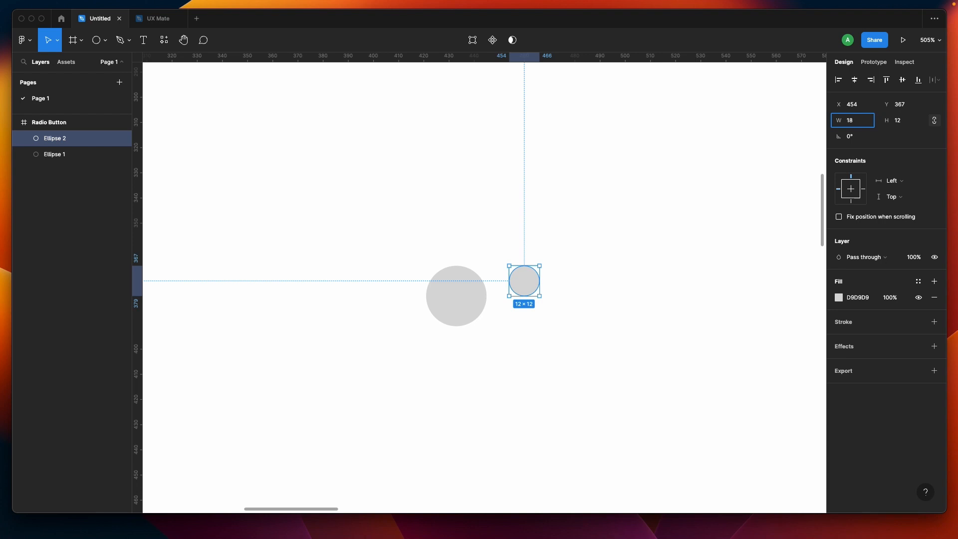
type("18")
key("Return")
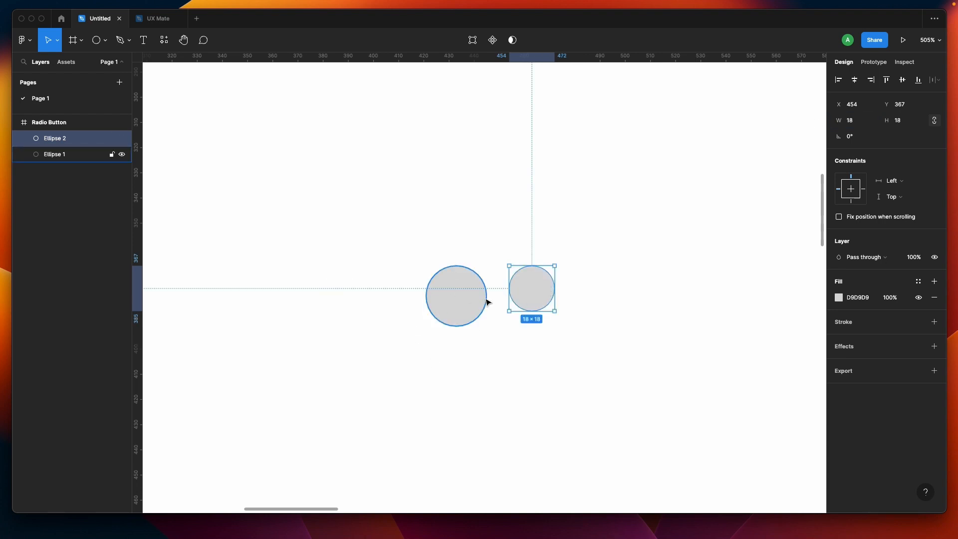
Step: Set the small circle's fill colour to black, 000000
left_click(838, 297)
left_click_drag(761, 303, 603, 420)
left_click(603, 420)
left_click(544, 288)
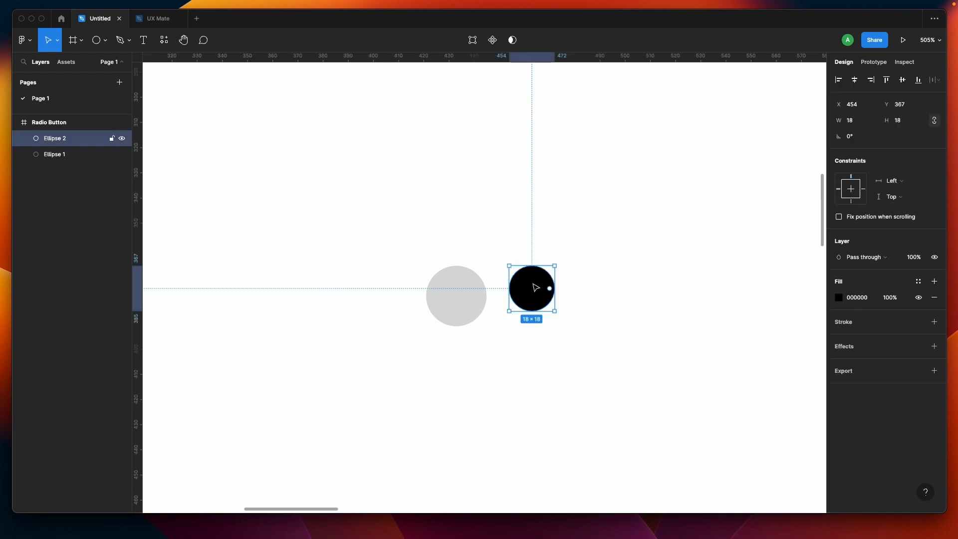
Step: Select both circles and align them on their horizontal and vertical centres
left_click(473, 297, "shift")
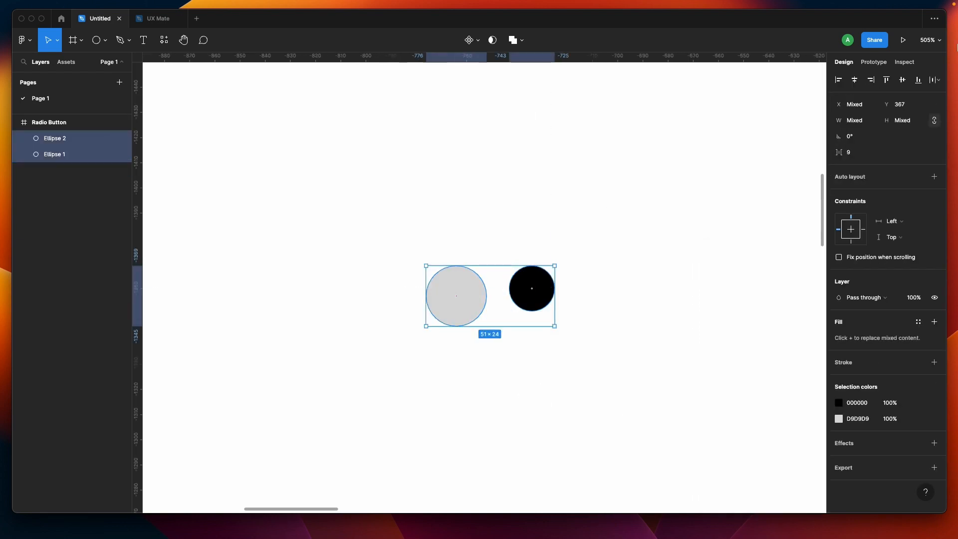
left_click(856, 81)
left_click(902, 81)
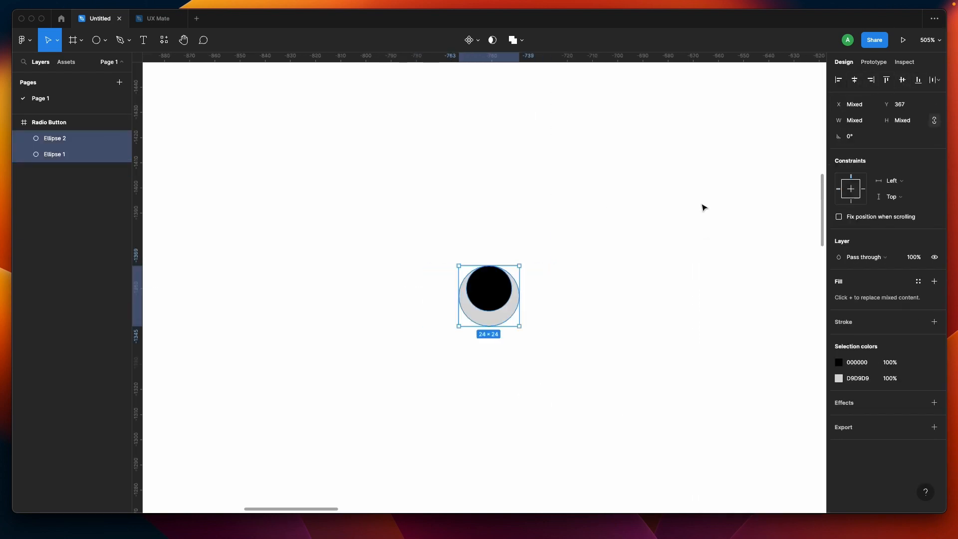
Step: Set the larger circle's fill to white FFFFFF with the eyedropper and add a black stroke to it
left_click(573, 284)
left_click_drag(386, 264, 525, 327)
left_click(580, 322)
left_click(501, 272)
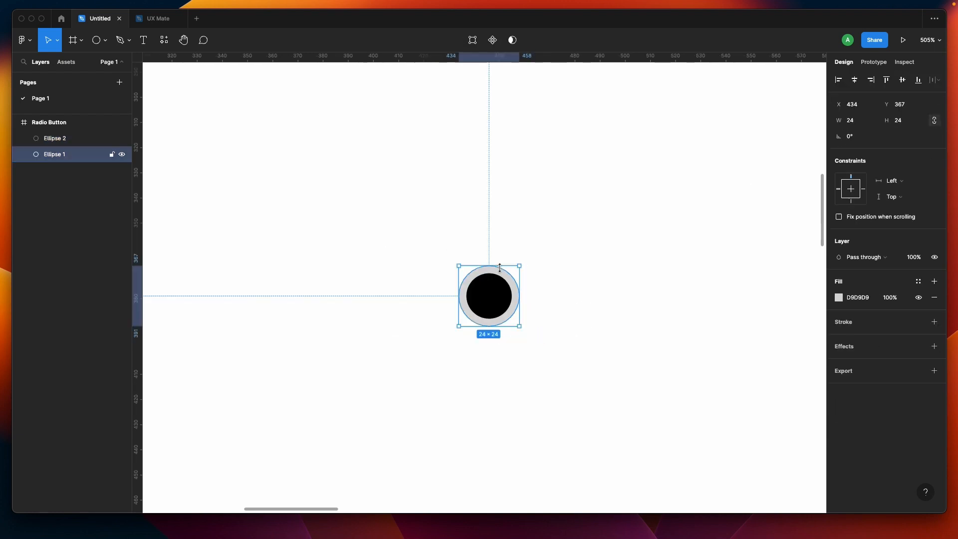
left_click(844, 297)
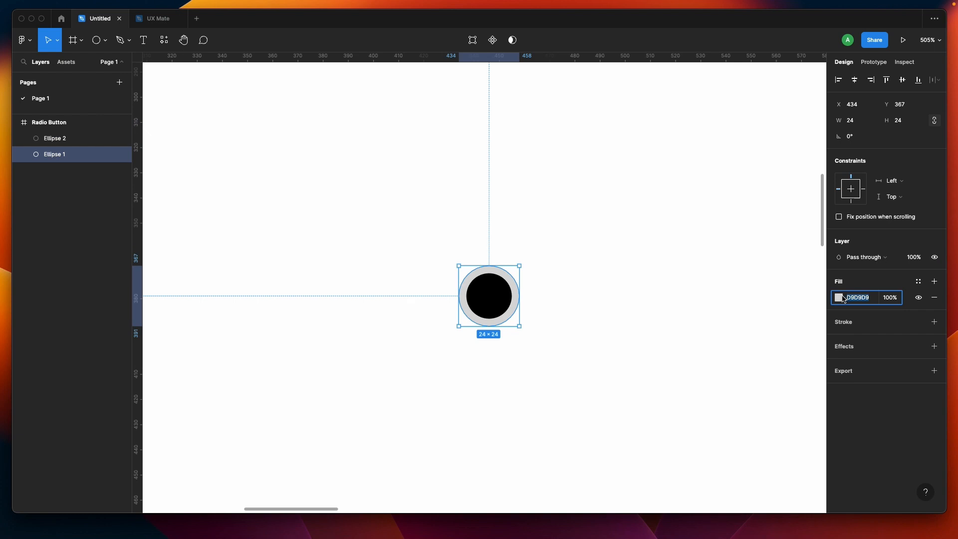
left_click(841, 295)
key("i")
left_click(623, 204)
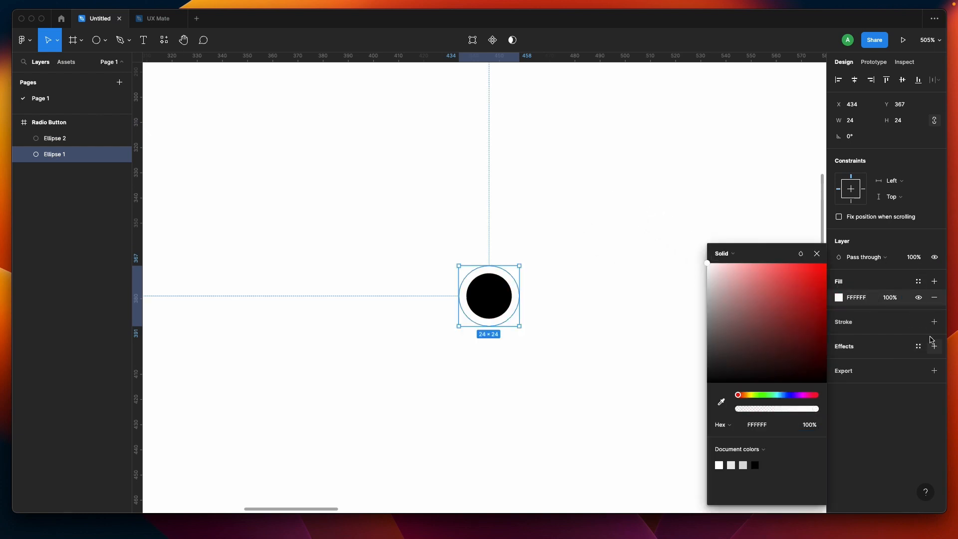
left_click(934, 322)
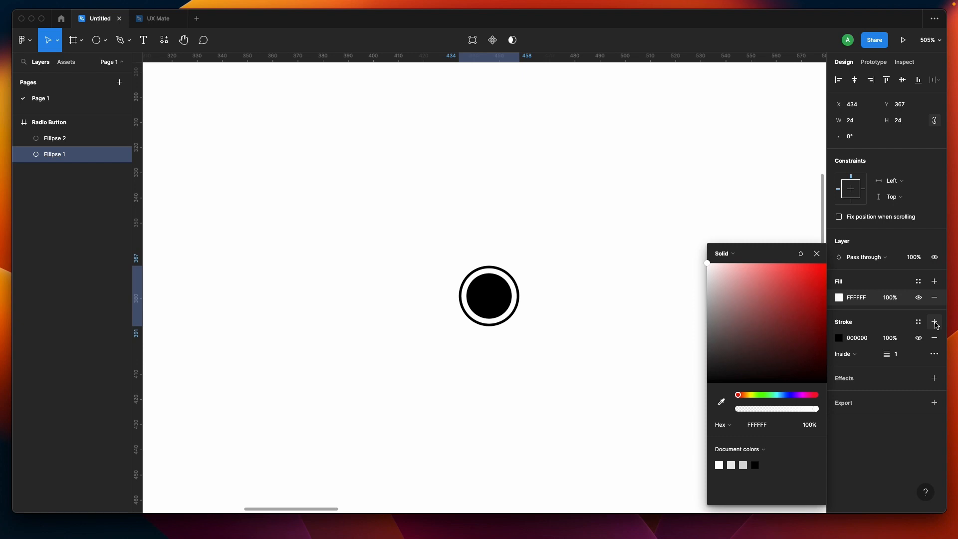
left_click(581, 302)
Step: Resize the inner black circle to 16 × 16
left_click(487, 306)
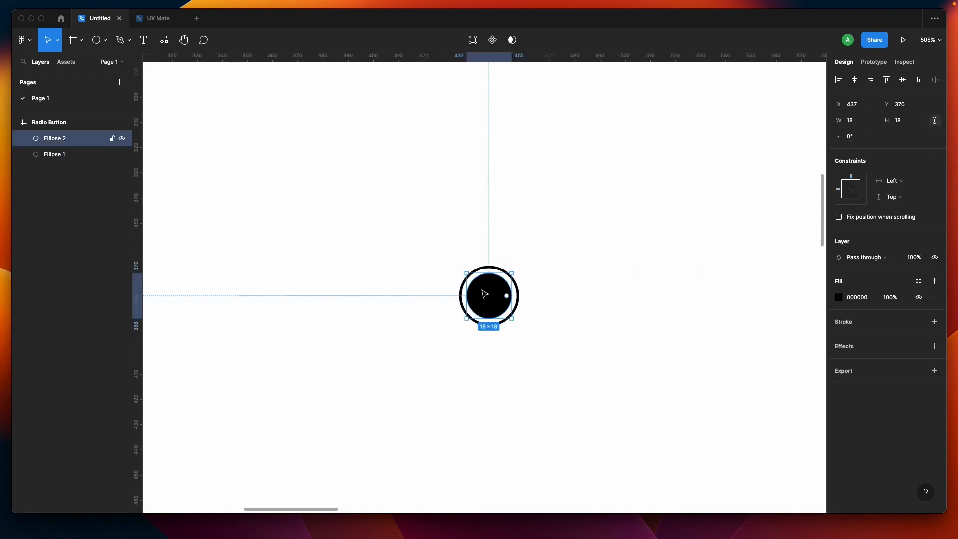
left_click(861, 125)
type("1")
key("Escape")
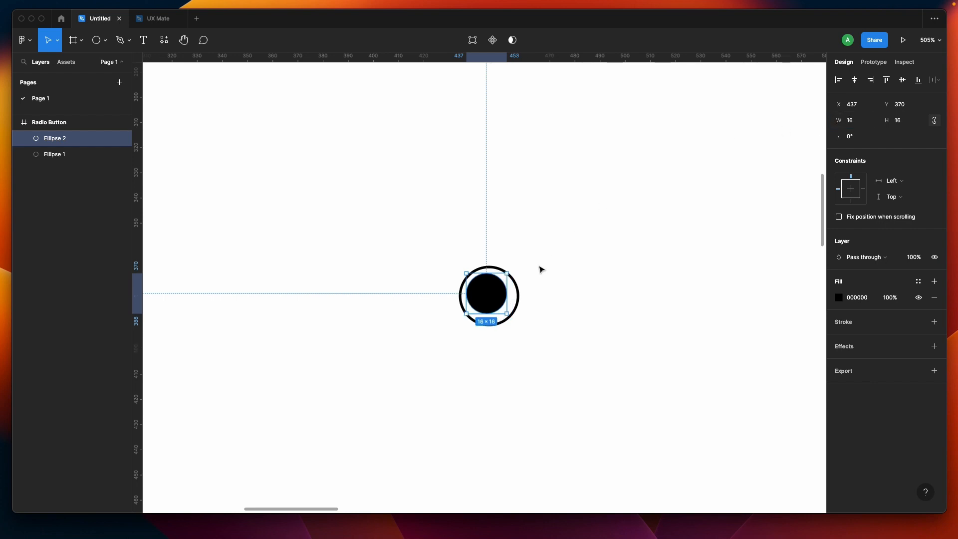
Step: Select both circles and turn them into a component
left_click(519, 308, "shift")
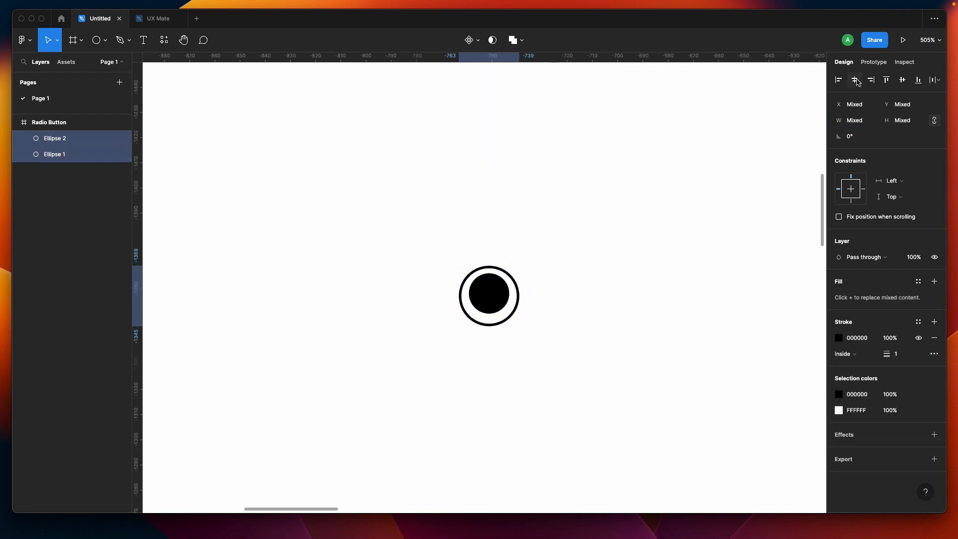
left_click(622, 276)
left_click_drag(406, 237, 541, 336)
scroll(543, 336, "up", 3)
scroll(543, 336, "down", 1)
scroll(543, 336, "right", 1)
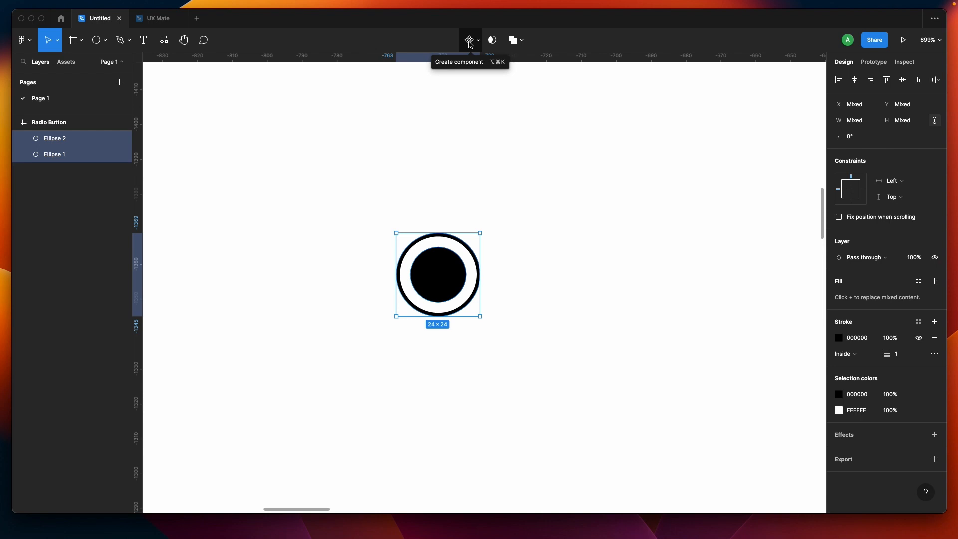
left_click(470, 43)
Step: Rename the component to Radio Selection
double_click(870, 192)
type("Radio Sellection")
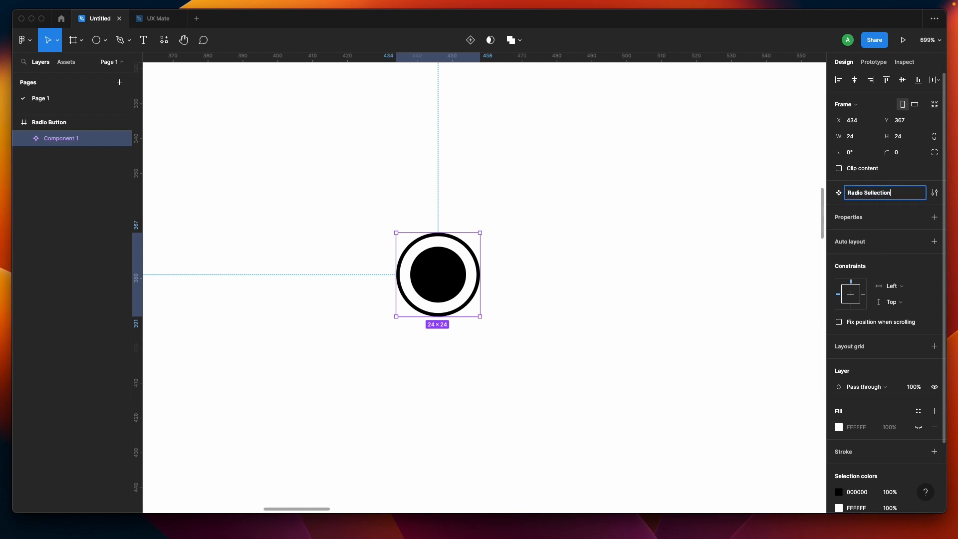
key("Return")
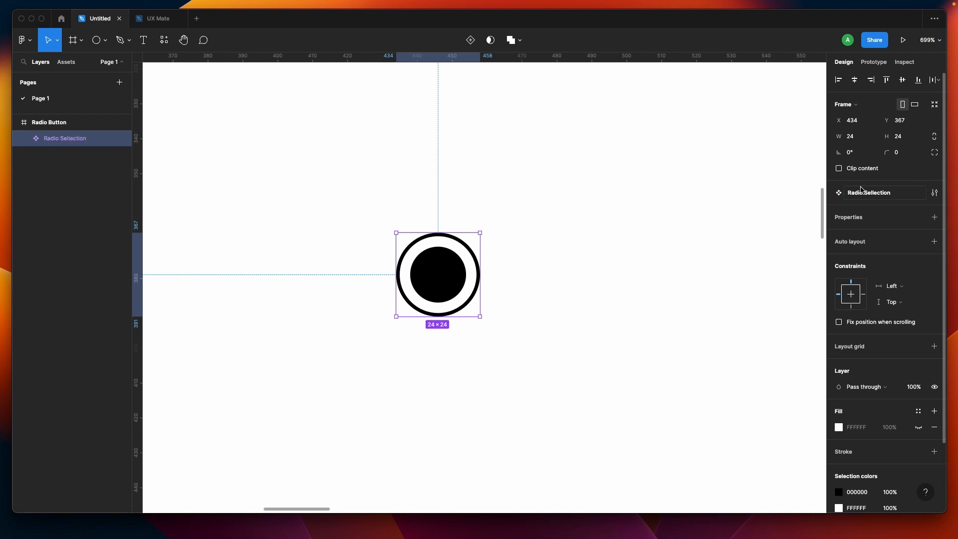
left_click(559, 287)
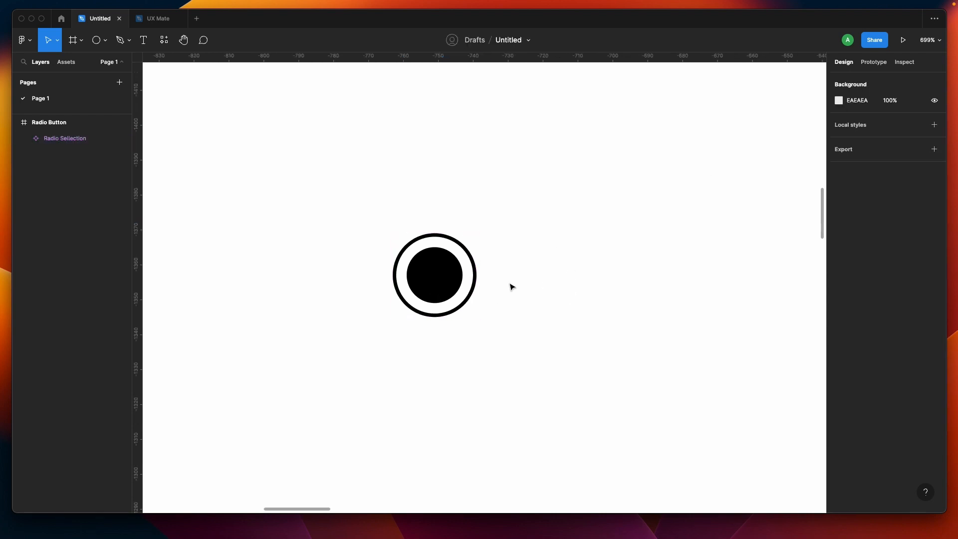
Step: Add a text label reading "Radio Button" to the right of the radio circle
key("t")
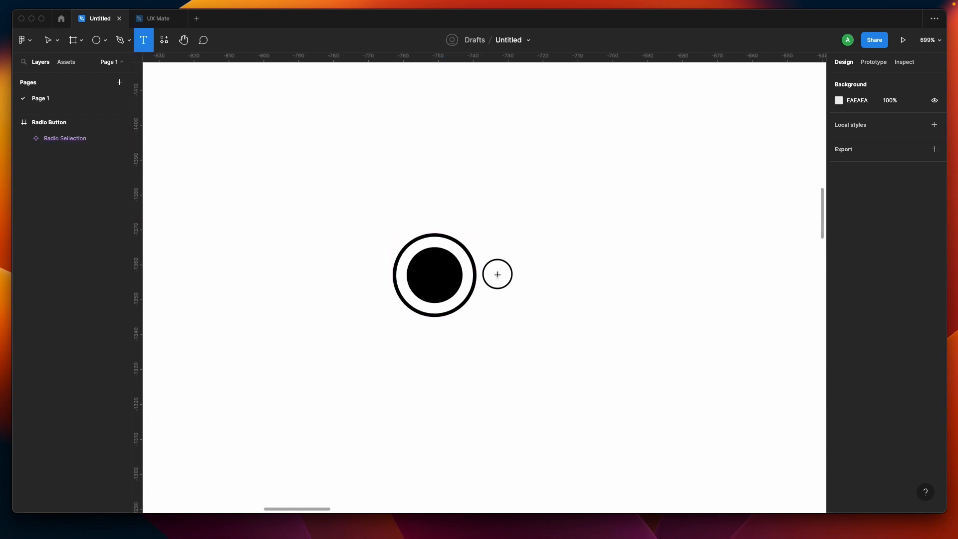
left_click(498, 274)
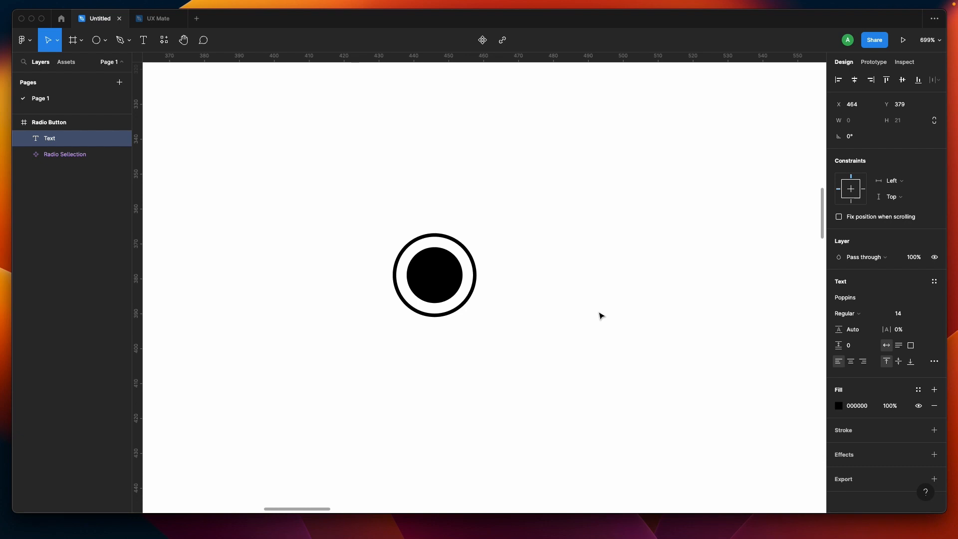
type("Rad")
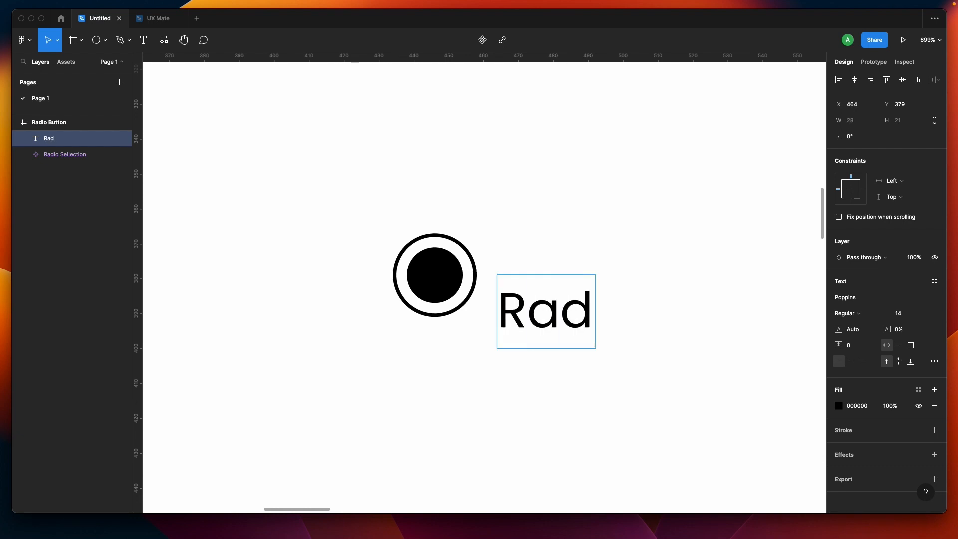
type("io Button")
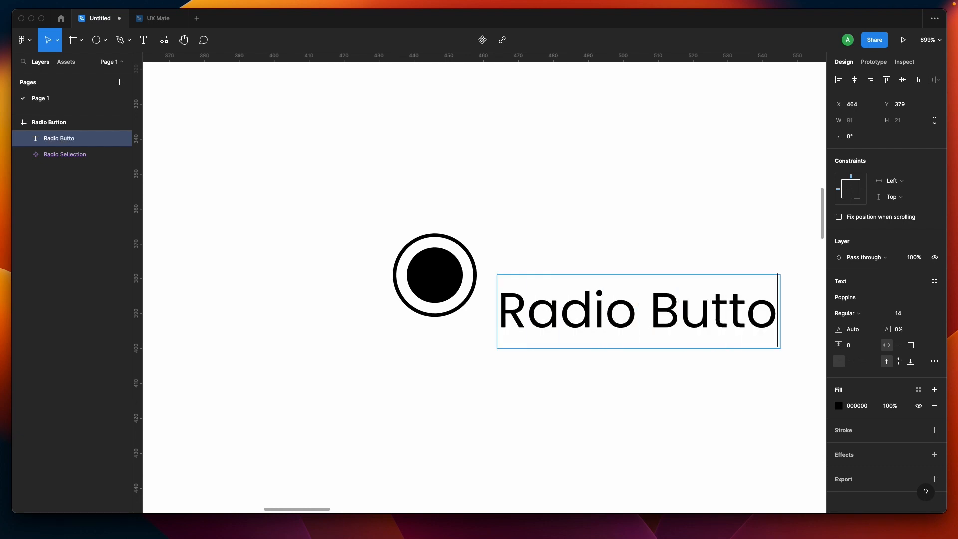
key("Escape")
Step: Move the label up level with the circle and set its font weight to Medium
scroll(609, 410, "right", 2)
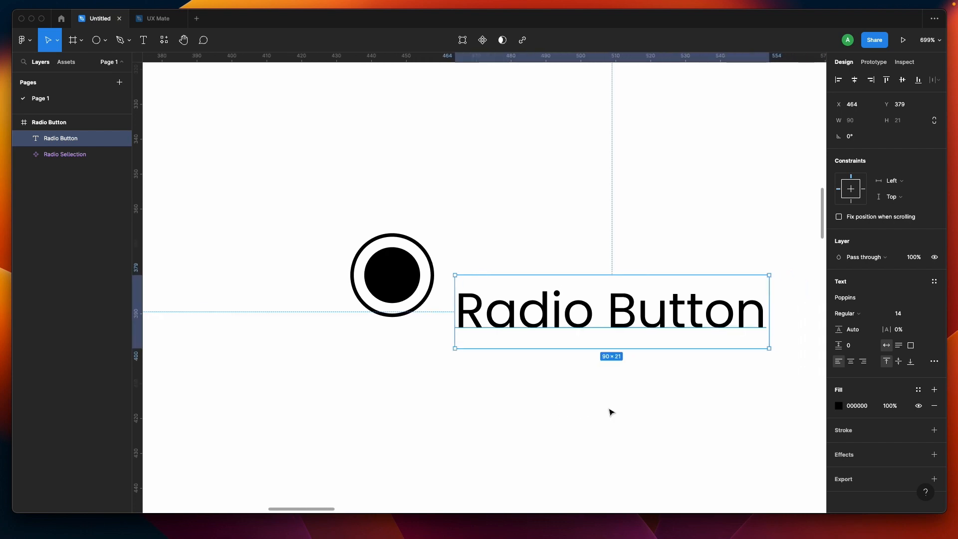
scroll(610, 411, "down", 3, "ctrl")
left_click_drag(608, 360, 609, 343)
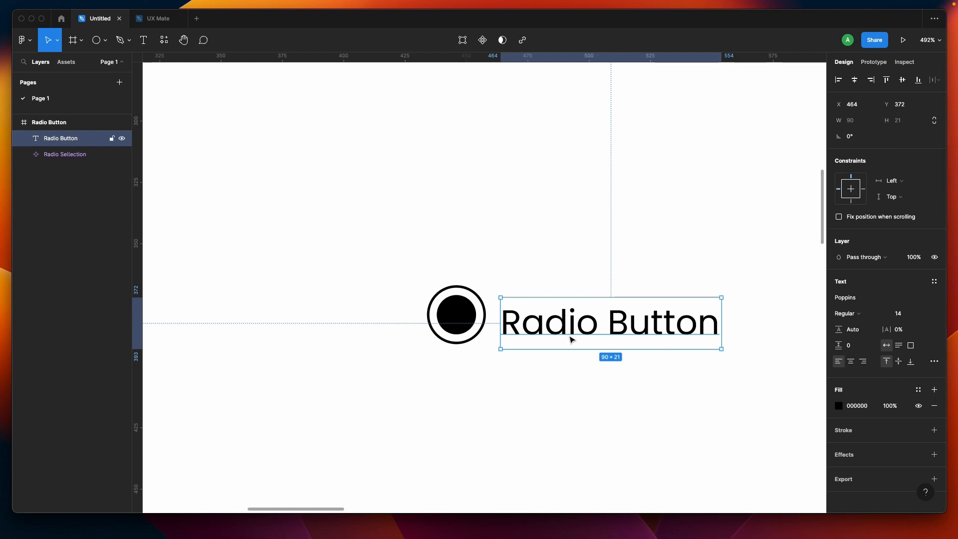
left_click(862, 314)
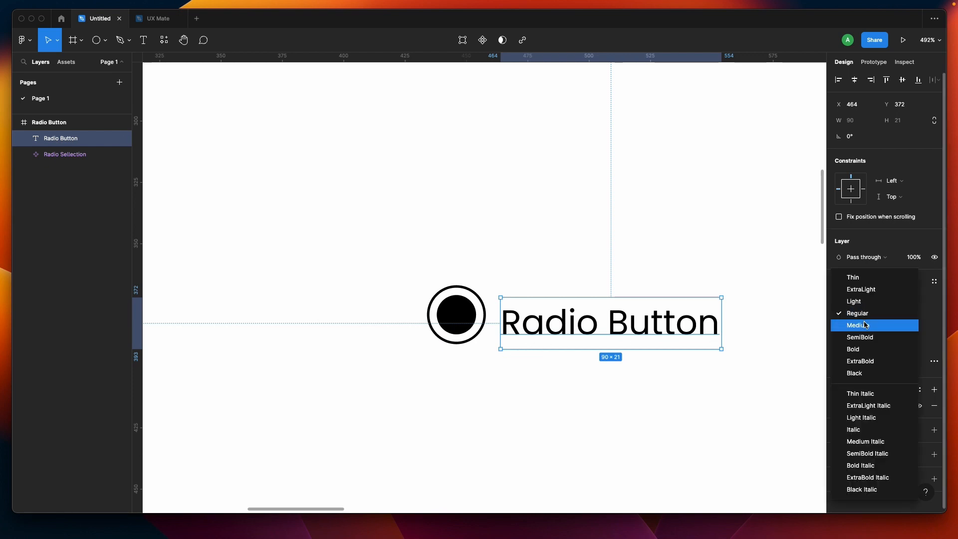
left_click(862, 325)
Step: Try to turn the circle and the label into a component
left_click(554, 410)
left_click(538, 321)
left_click_drag(539, 321, 542, 317)
left_click_drag(286, 231, 712, 342)
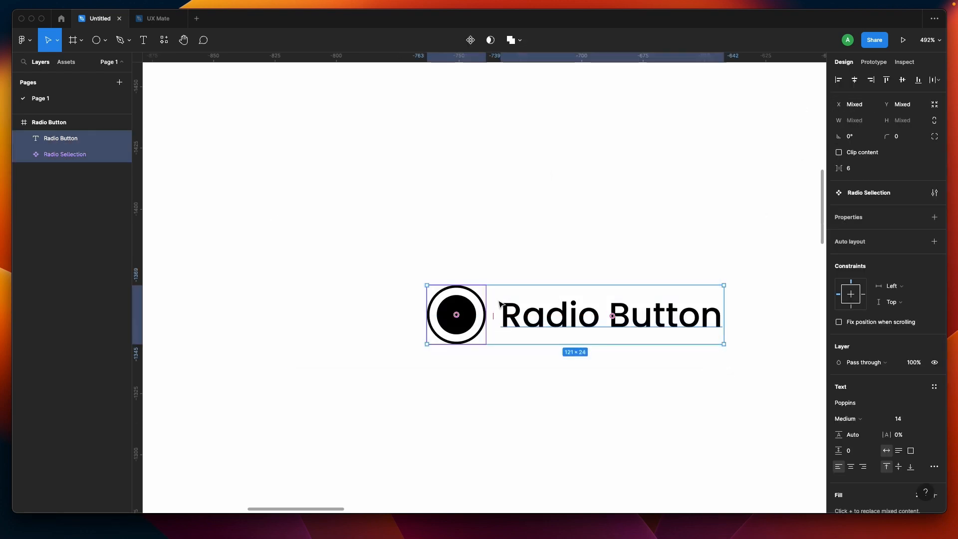
left_click(472, 41)
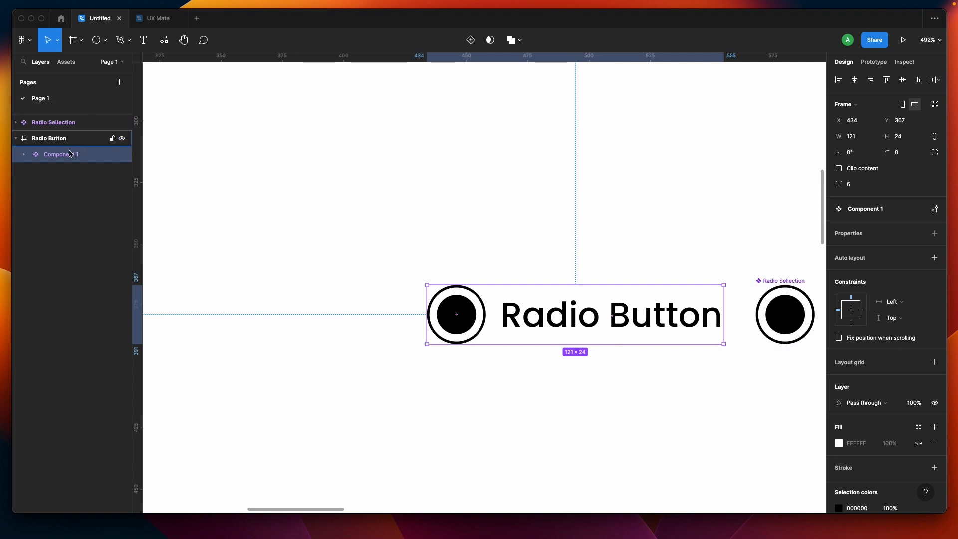
left_click(25, 155)
left_click(325, 225)
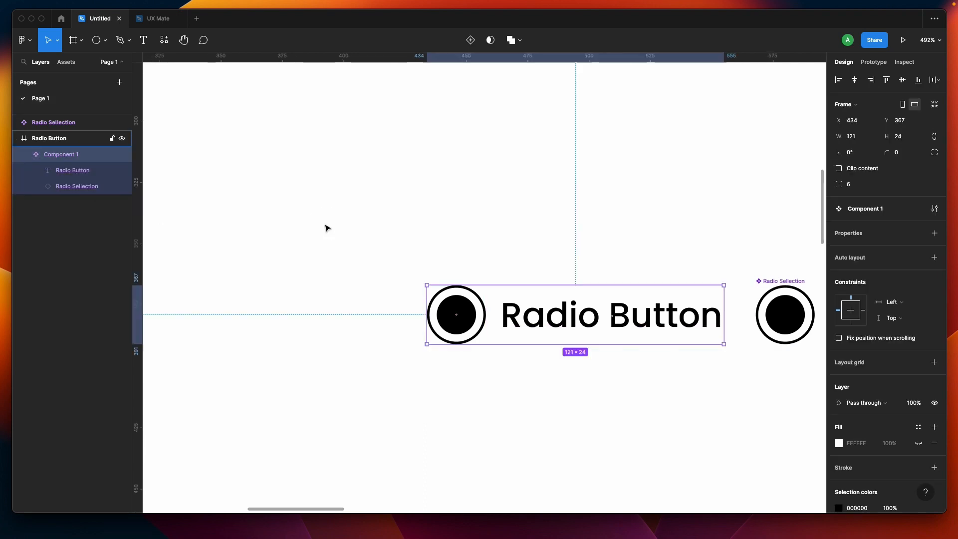
key("super+z")
Step: Select the radio circle and label and wrap them together in a frame
left_click(325, 225)
left_click_drag(402, 255, 588, 346)
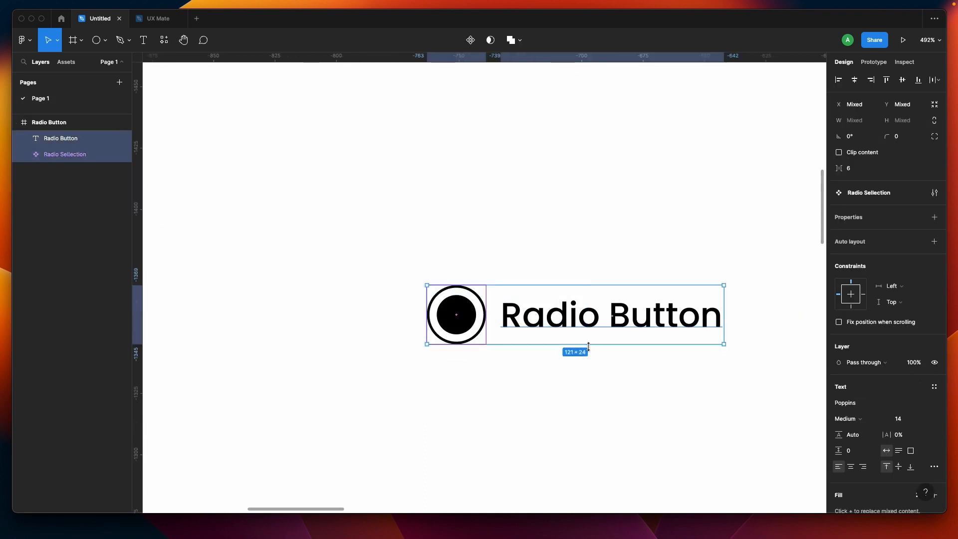
right_click(548, 320)
left_click(581, 318)
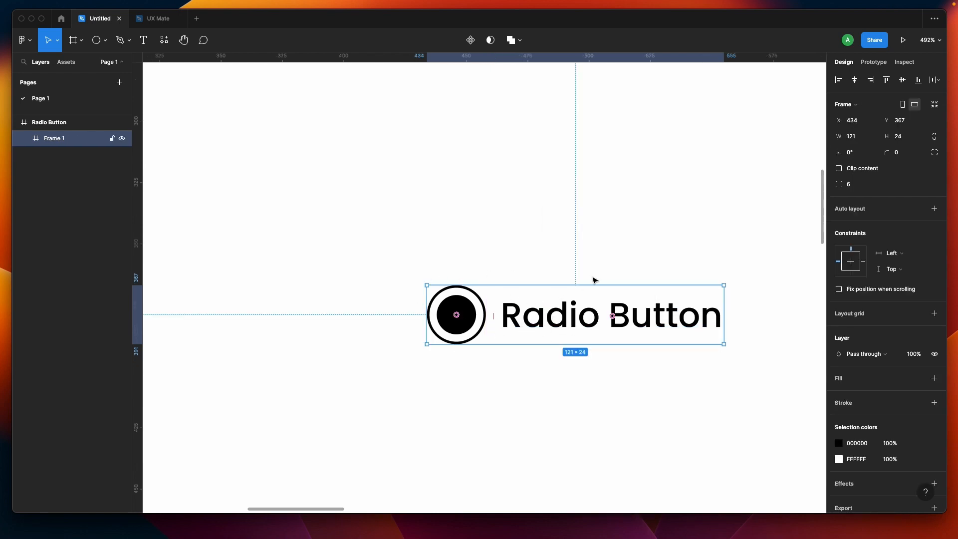
Step: Add auto layout to the frame and set the gap between the circle and label to 5
left_click(934, 209)
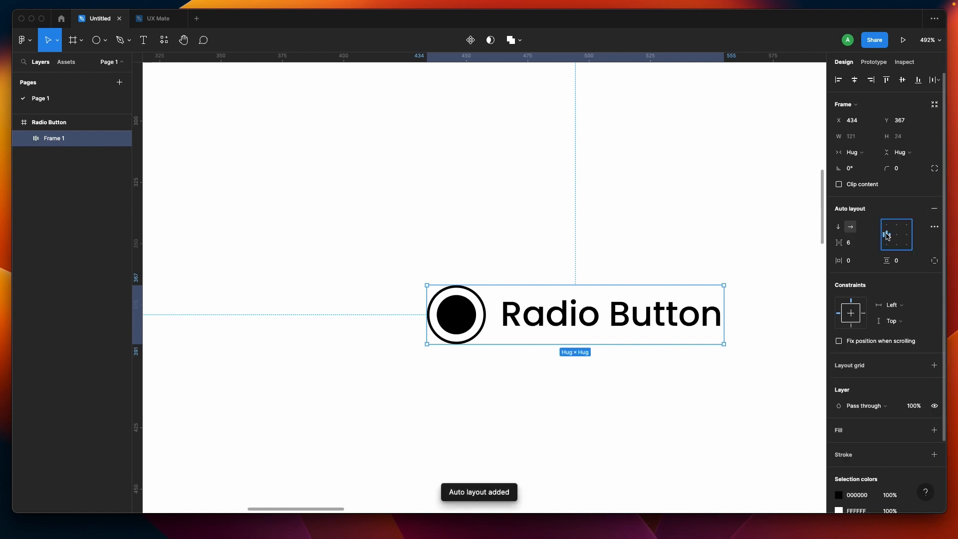
left_click(852, 244)
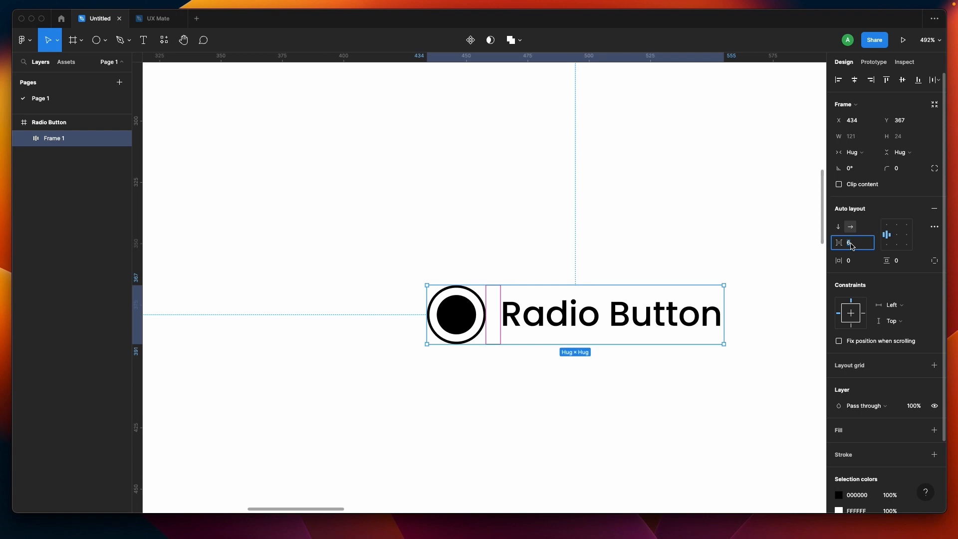
type("5")
key("Return")
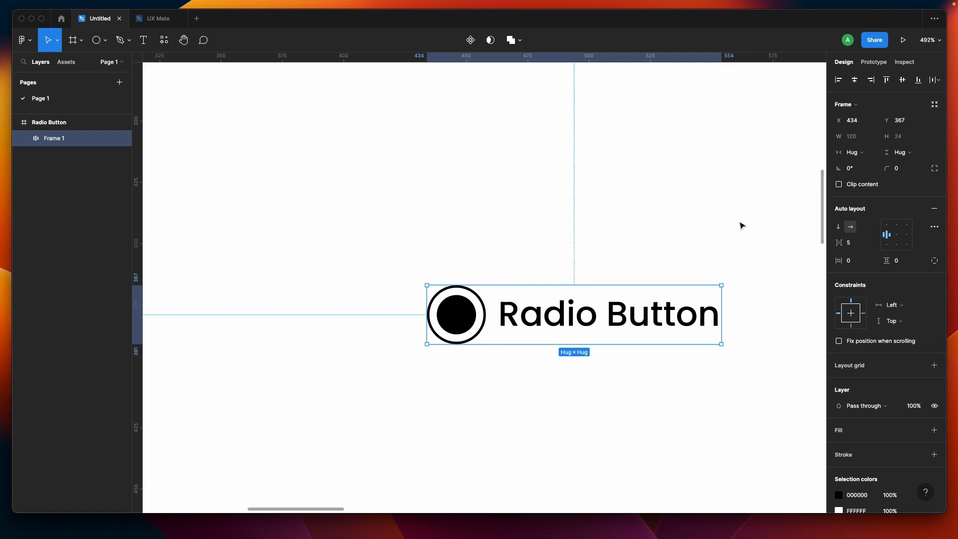
left_click(484, 399)
scroll(484, 399, "down", 2)
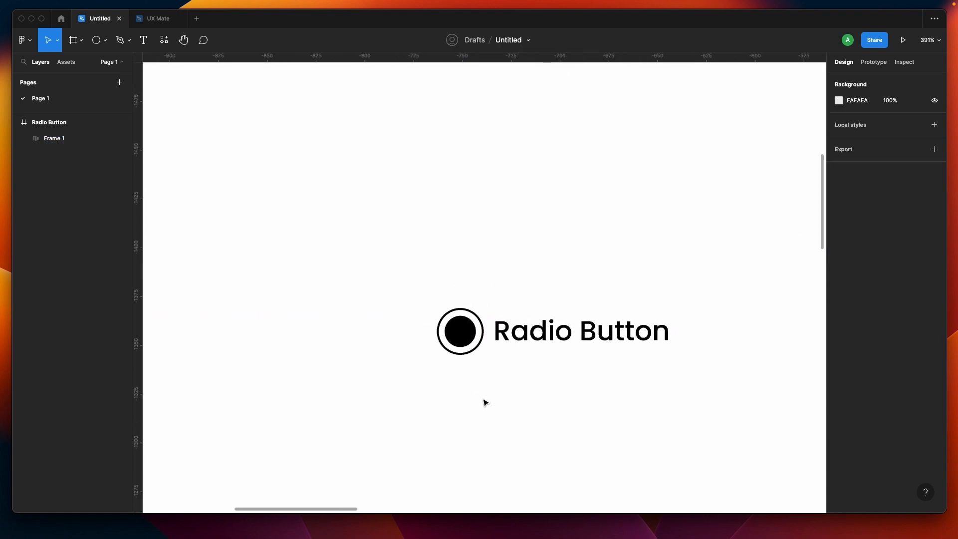
scroll(484, 399, "right", 1)
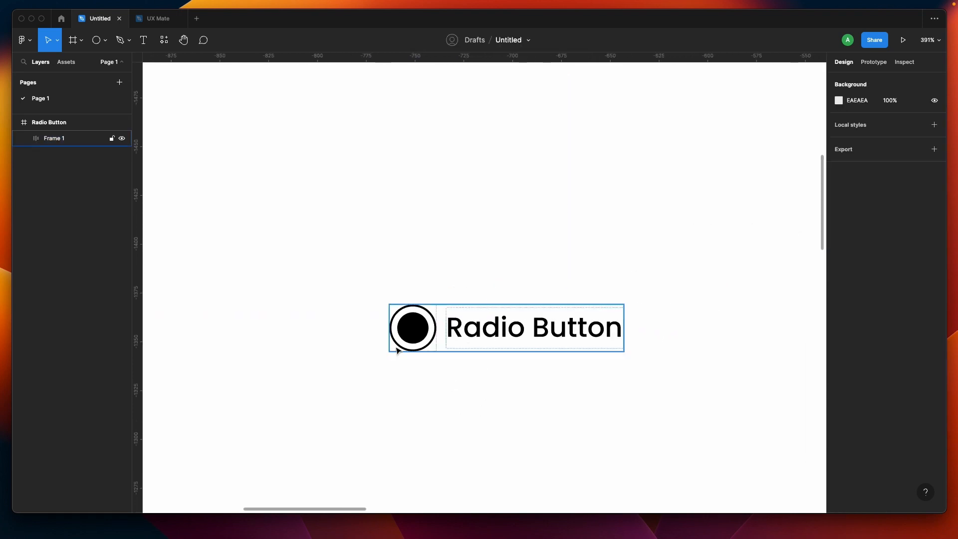
left_click(519, 329)
double_click(522, 330)
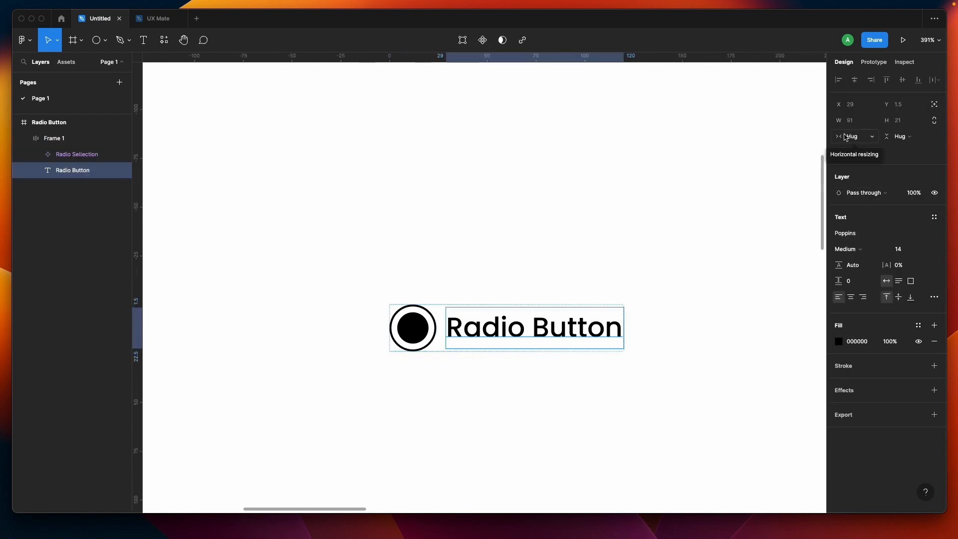
left_click(435, 347)
scroll(439, 350, "up", 4)
left_click(462, 358)
scroll(462, 358, "down", 4)
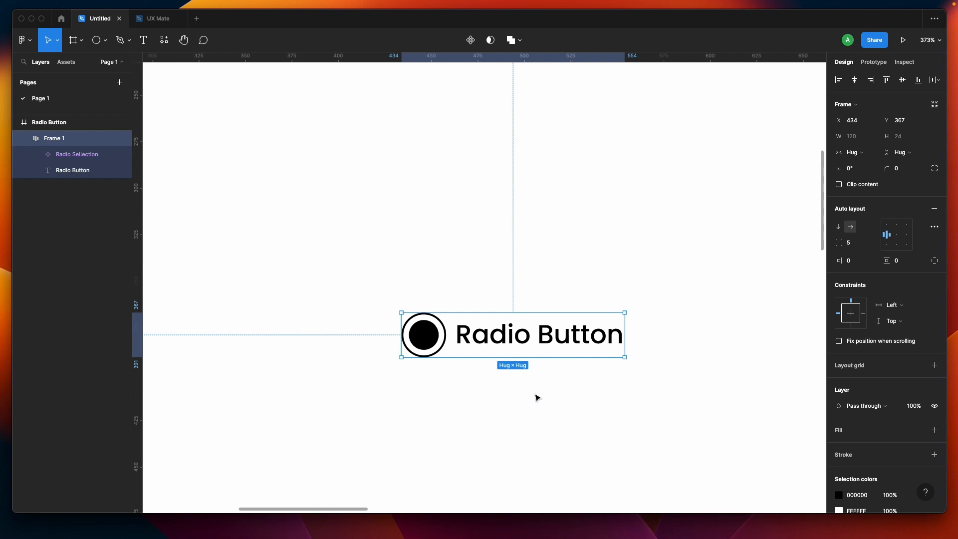
left_click(535, 395)
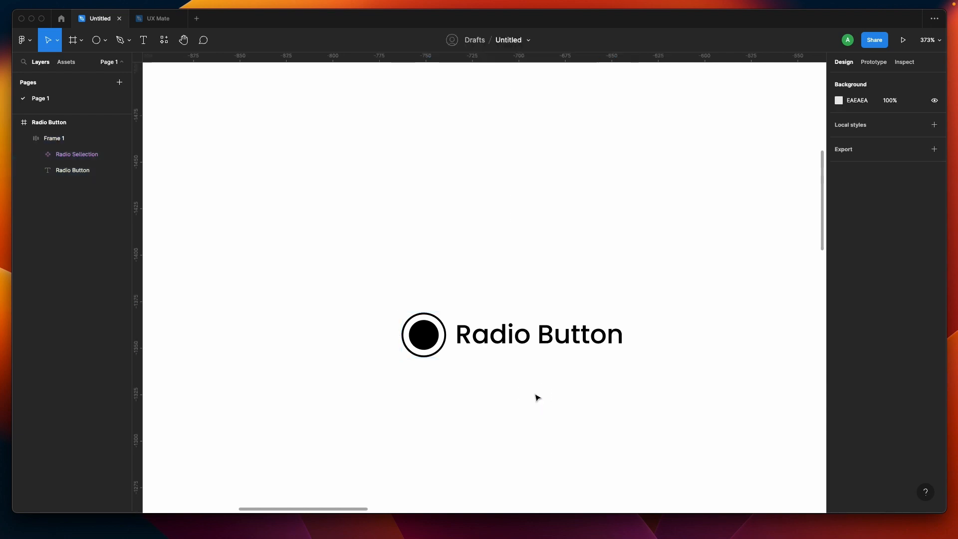
Step: Turn the auto layout frame holding the circle and label into a component
left_click(500, 321)
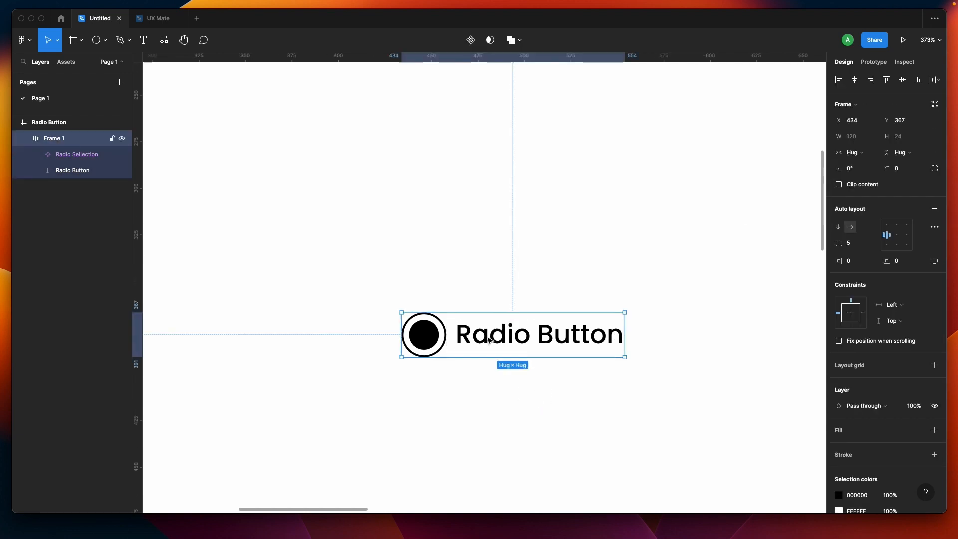
left_click(489, 338)
left_click(408, 266)
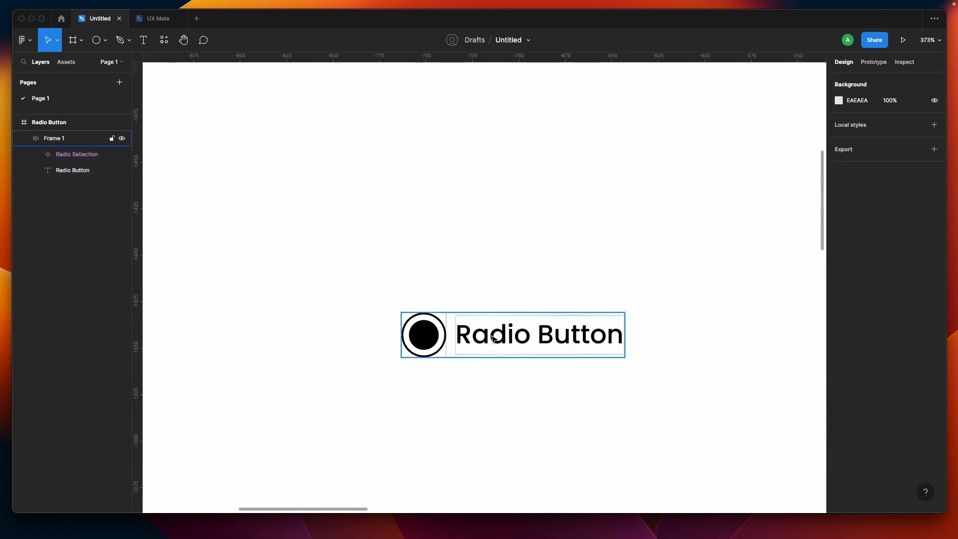
left_click(469, 318)
left_click(470, 39)
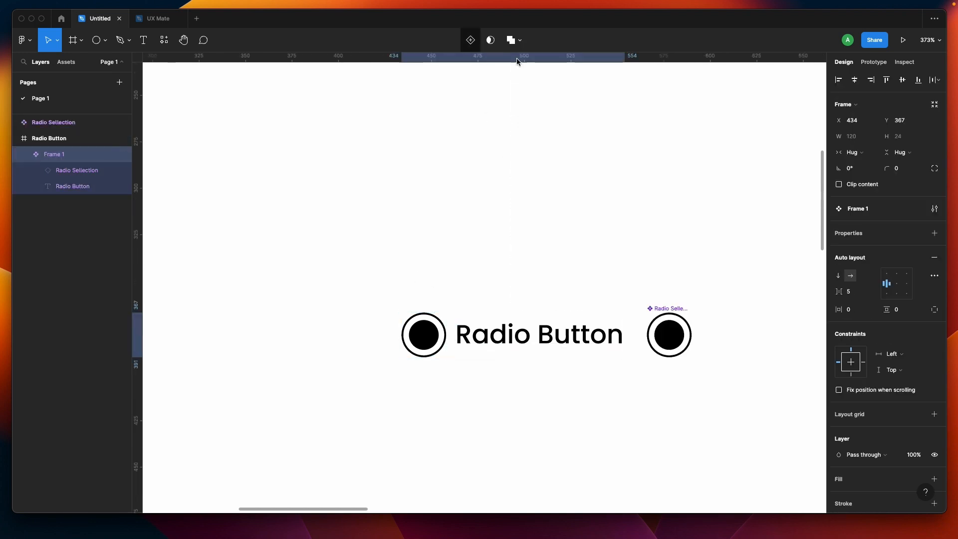
Step: Move the standalone Radio Selection component up and to the left of the radio button
left_click_drag(661, 312, 283, 221)
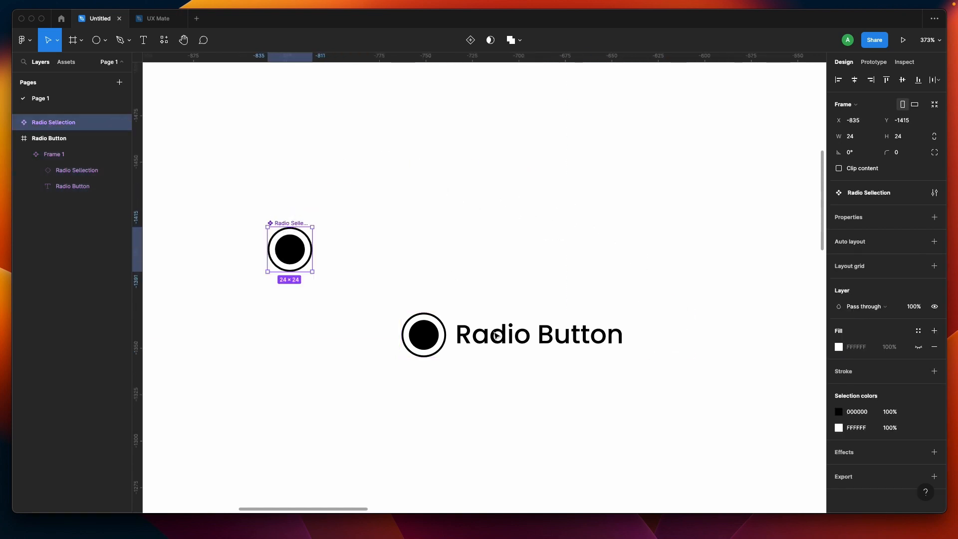
left_click(499, 341)
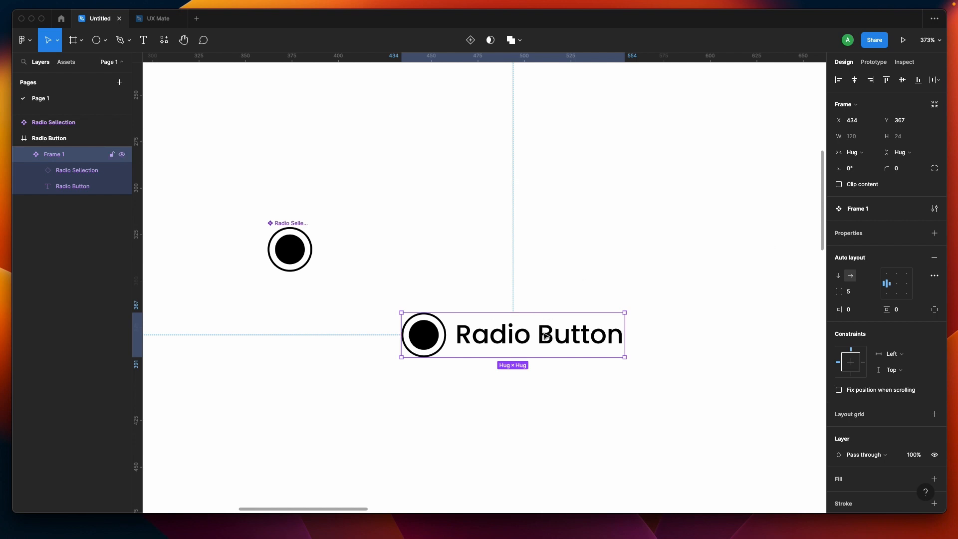
Step: Create a text component property named Text from the Radio Button label's content
double_click(572, 341)
double_click(572, 342)
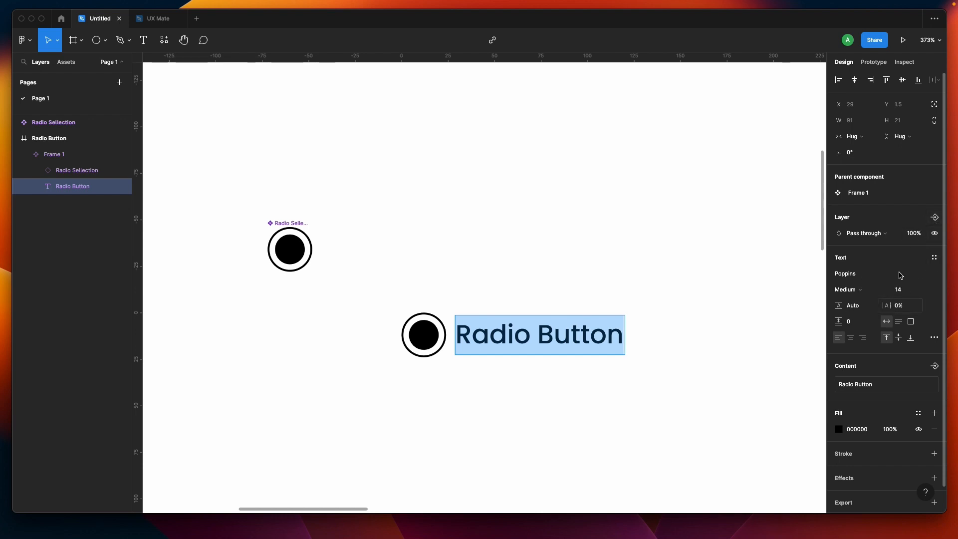
scroll(900, 276, "down", 1)
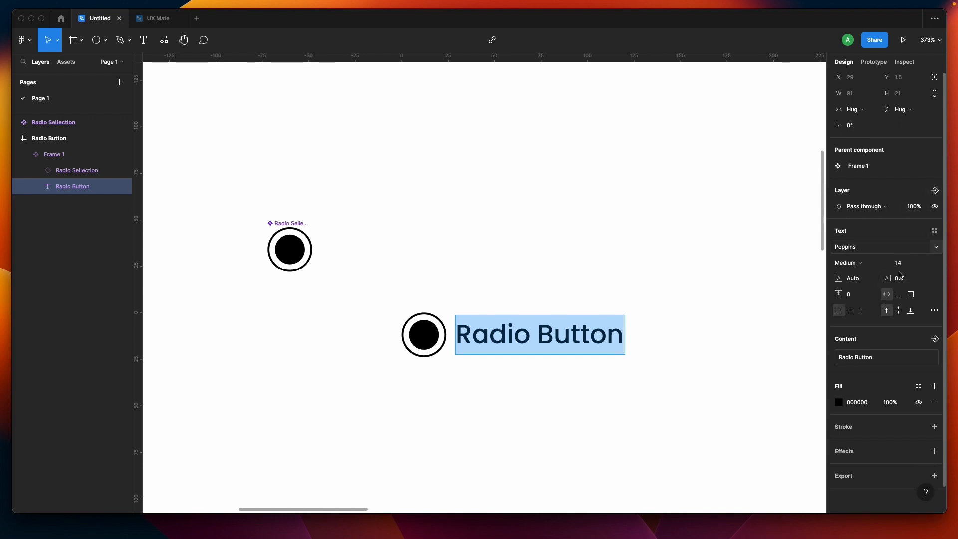
left_click(934, 338)
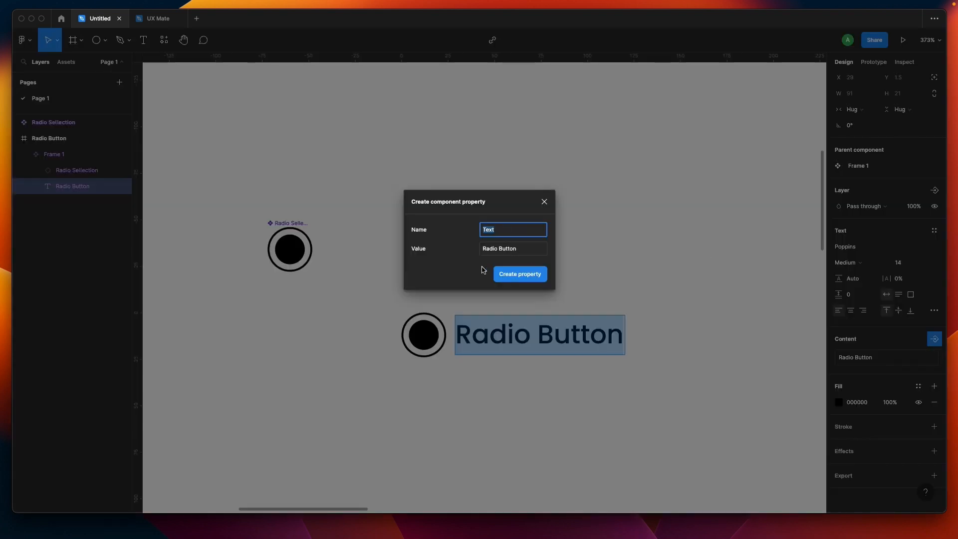
left_click(531, 273)
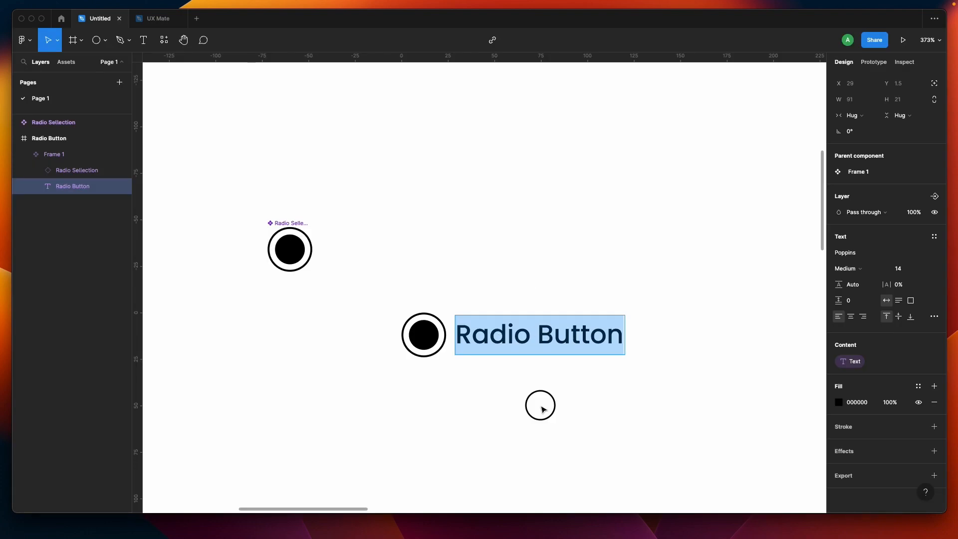
key("Escape")
key("Escape")
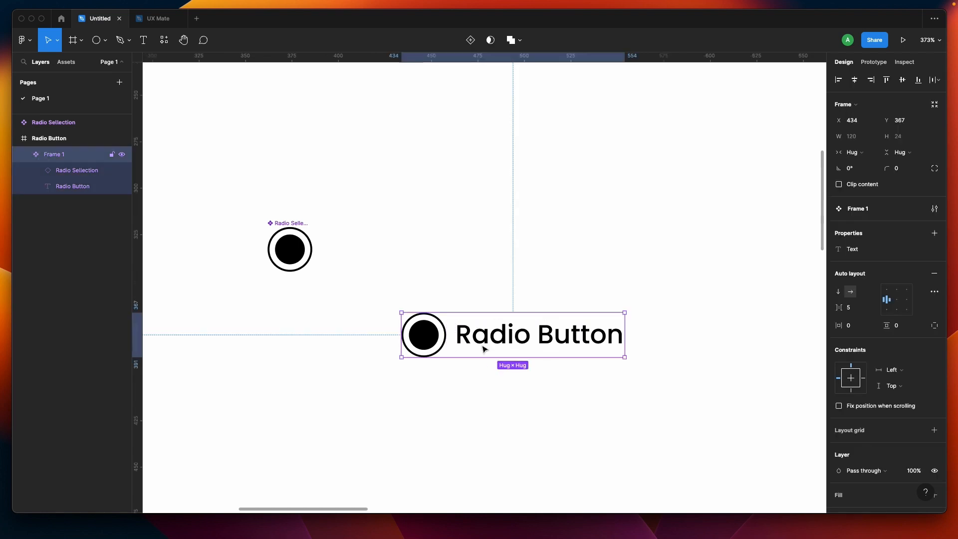
Step: Add a variant property to the radio button component
left_click(434, 384)
scroll(434, 381, "down", 2)
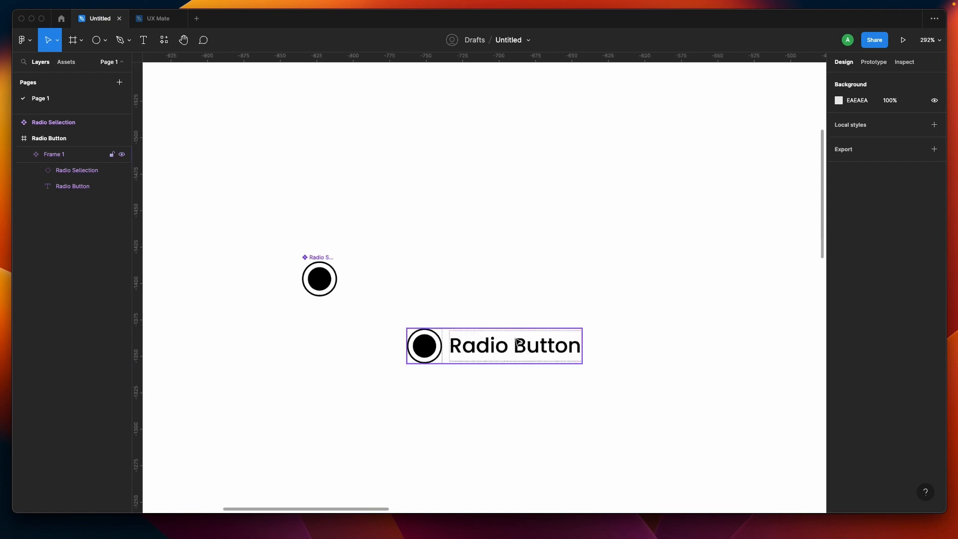
left_click(504, 352)
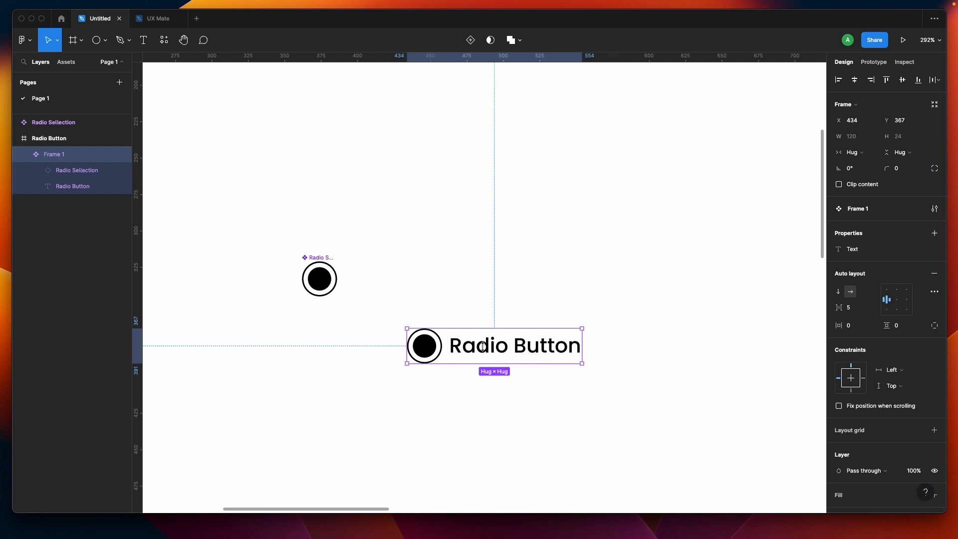
left_click(457, 384)
left_click(487, 352)
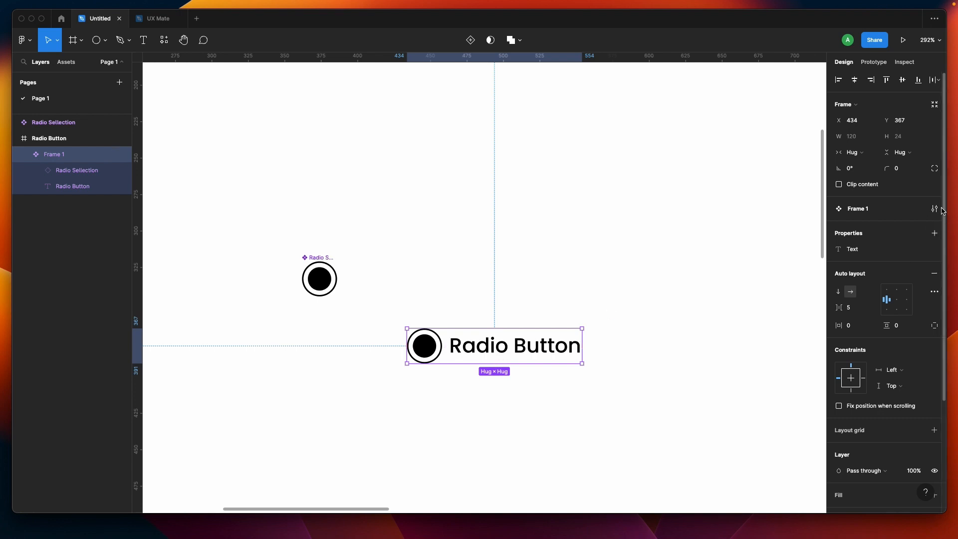
left_click(934, 234)
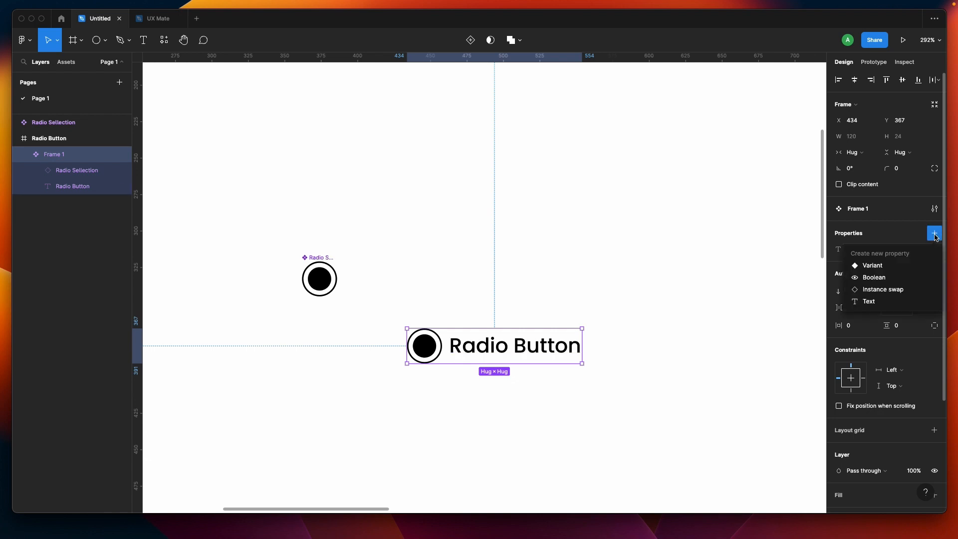
left_click(881, 269)
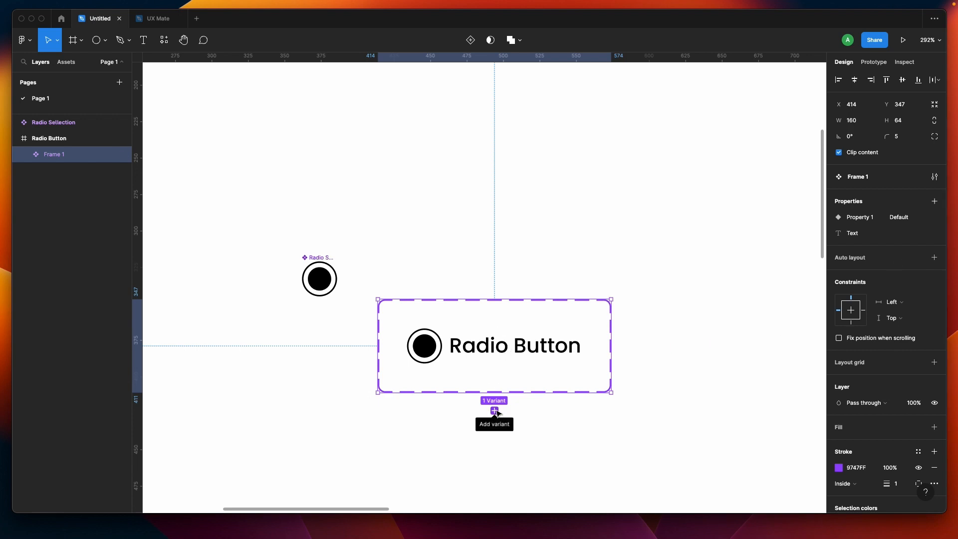
Step: Rename the variant property to Status
double_click(864, 221)
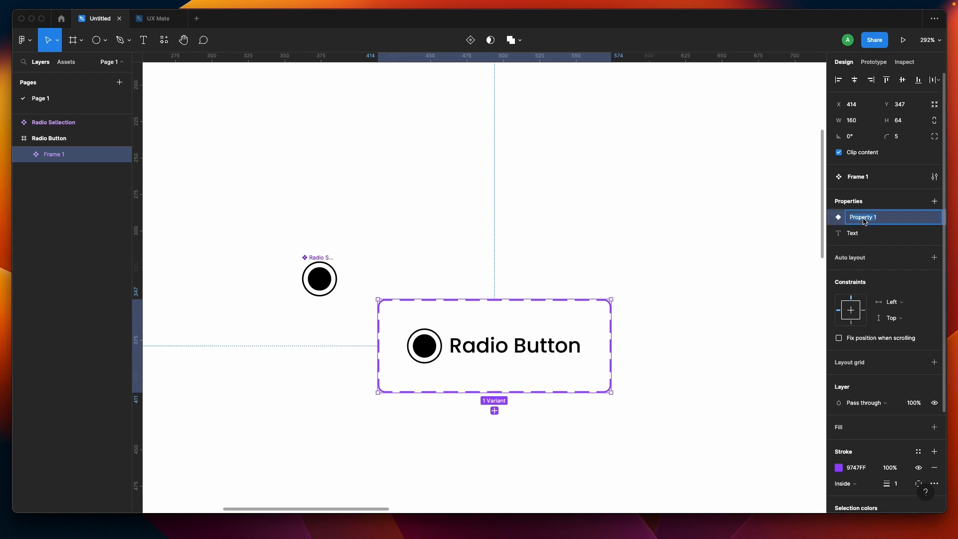
type("Status")
key("Return")
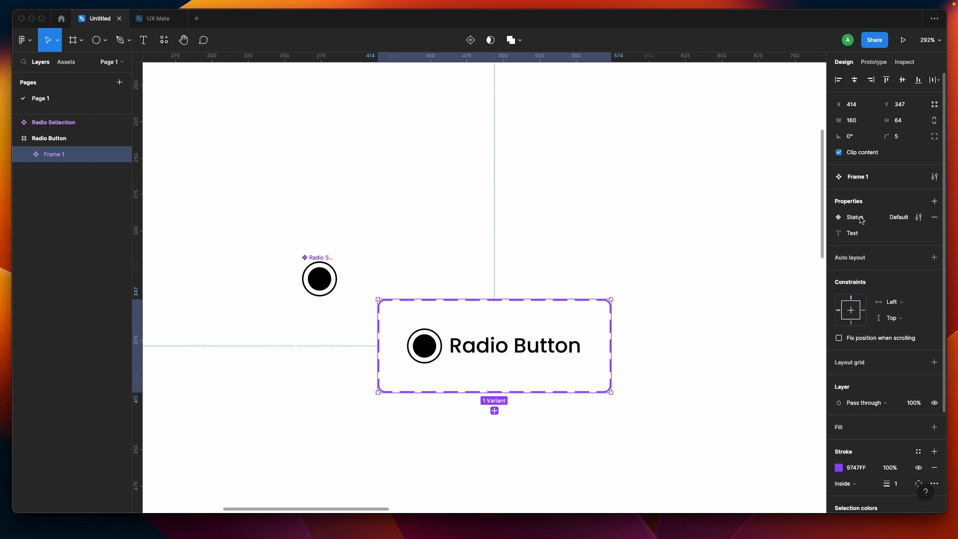
Step: Edit the Status property and rename its Default value to Selected
left_click(905, 218)
left_click(902, 220)
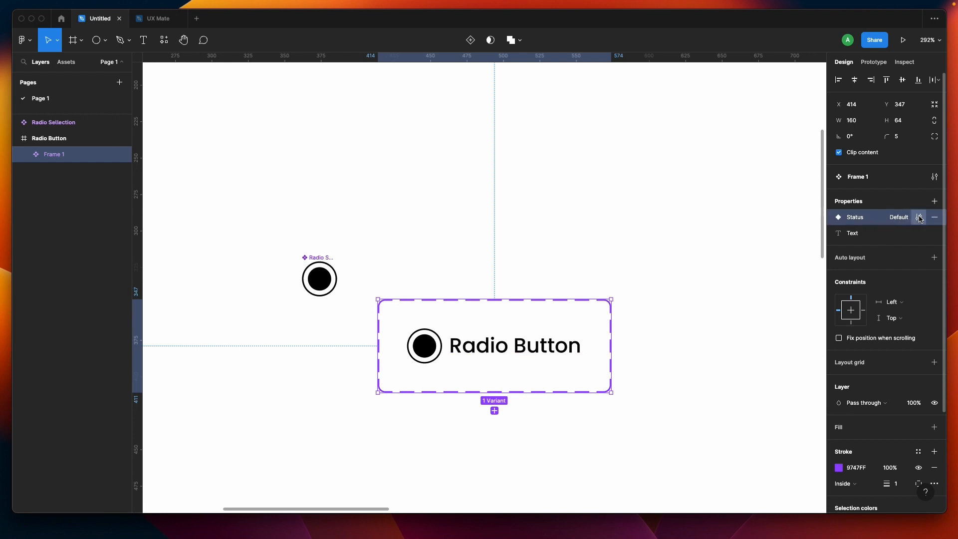
left_click(919, 218)
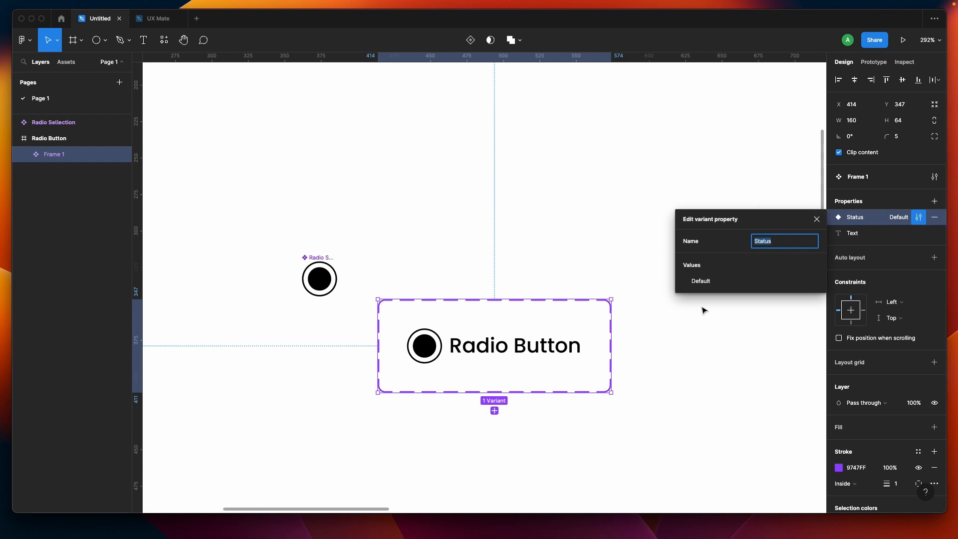
double_click(709, 281)
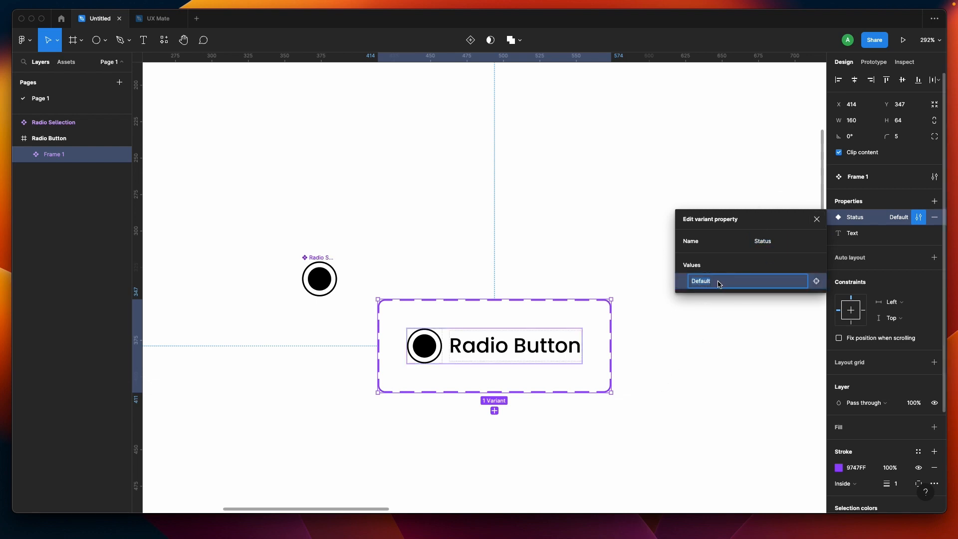
type("S")
key("Return")
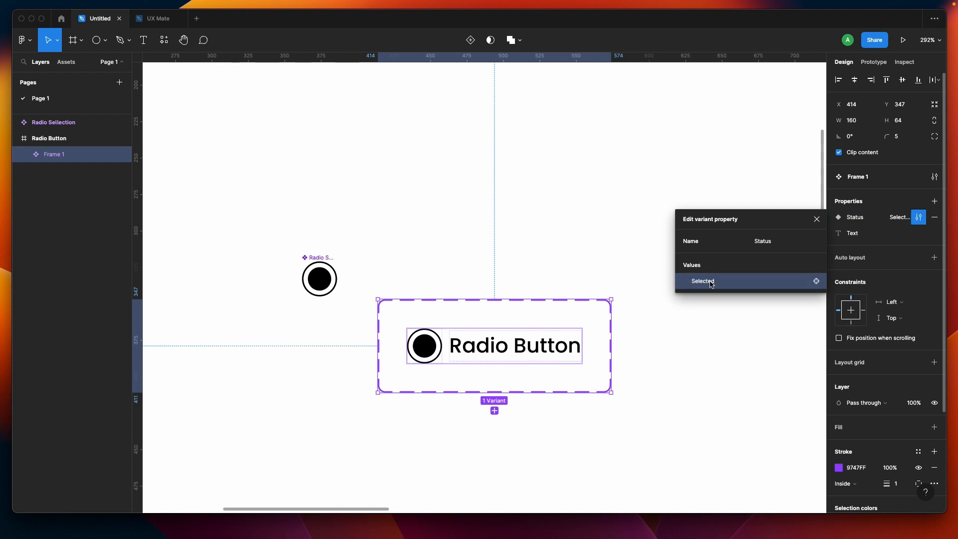
left_click(727, 331)
Step: Add a second variant to the component set and select the inner circle in the new variant
left_click(488, 359)
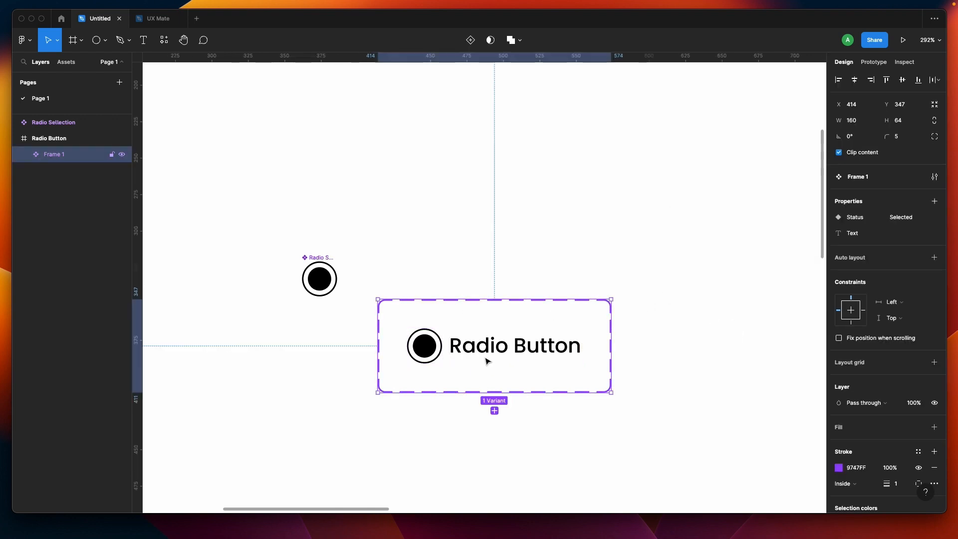
left_click(495, 408)
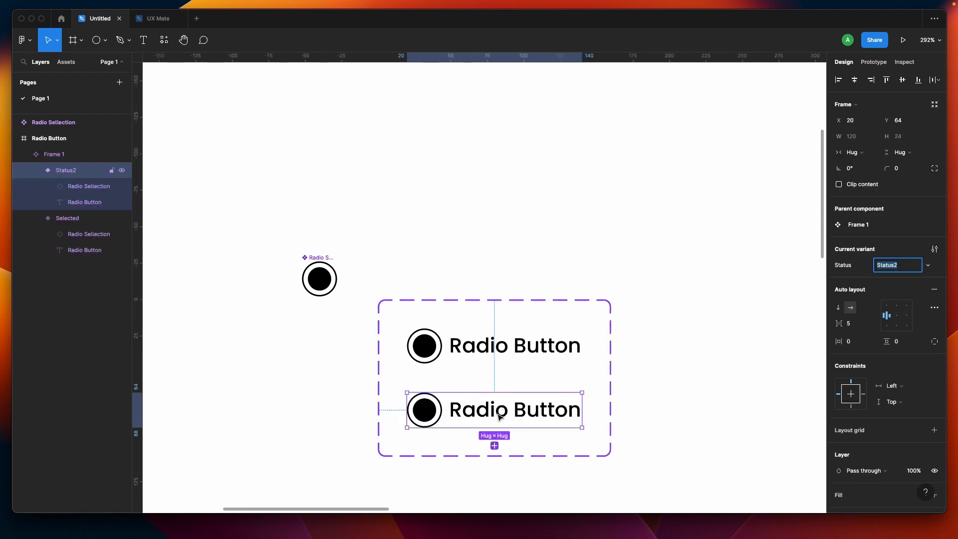
double_click(424, 412)
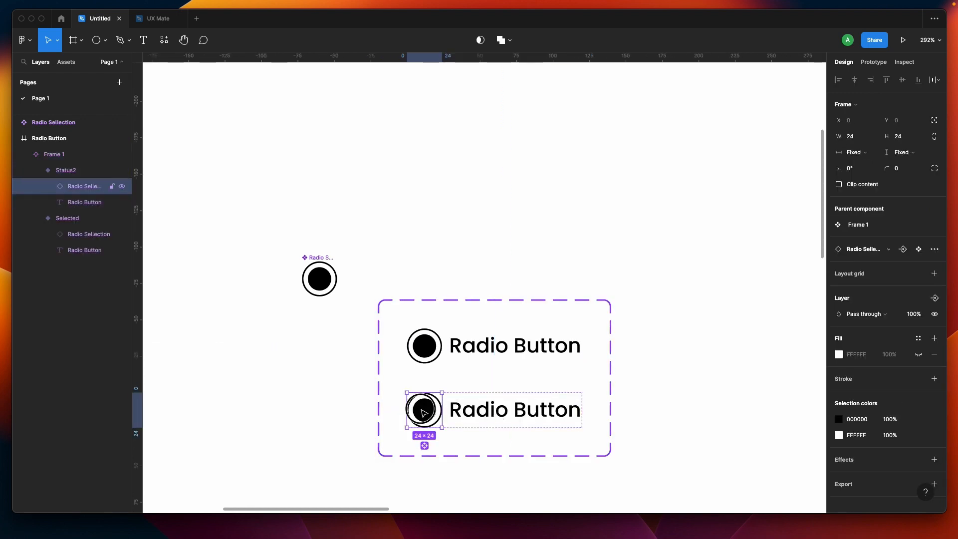
double_click(424, 412)
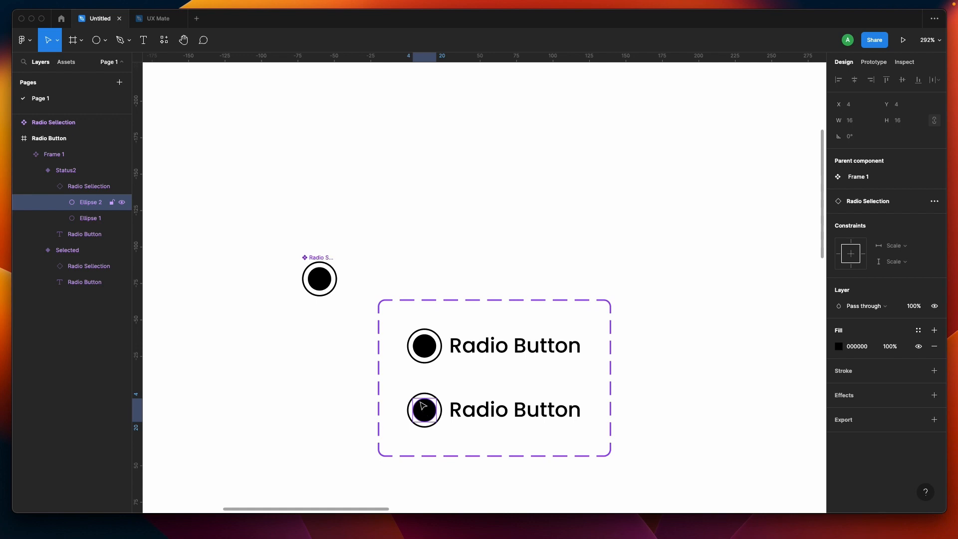
Step: Move the Radio Selection main component slightly up and to the left
left_click(304, 358)
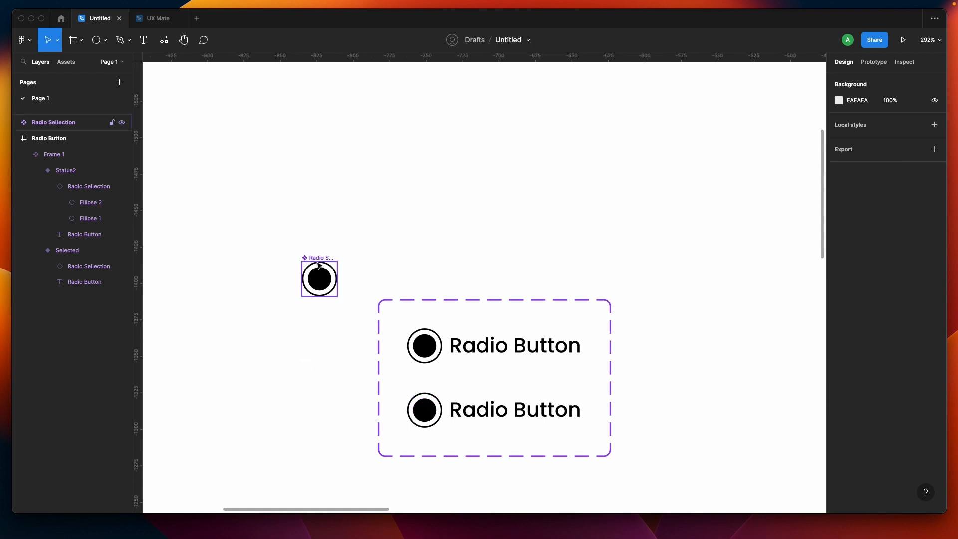
left_click_drag(329, 256, 300, 237)
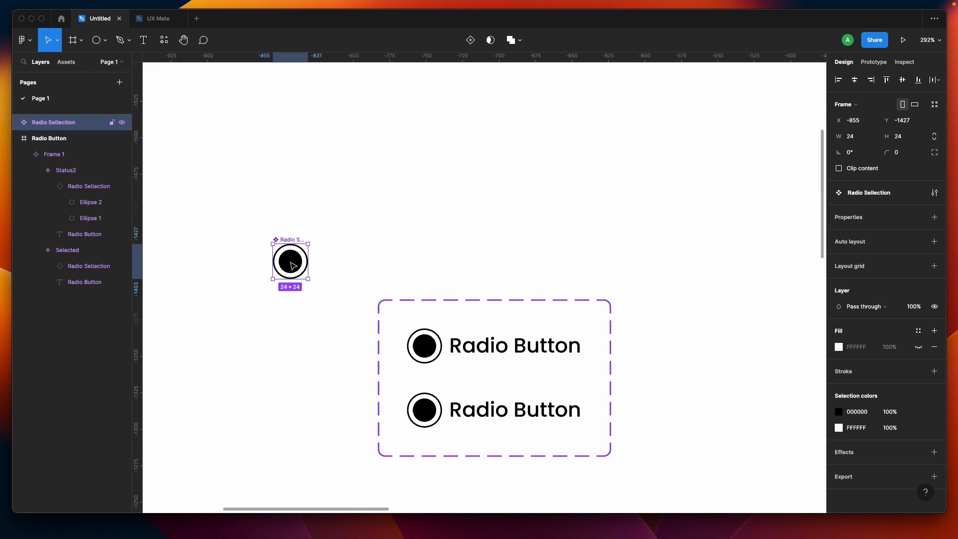
Step: Give the inner circle of the Radio Selection main component a boolean visibility property named Selection
double_click(292, 265)
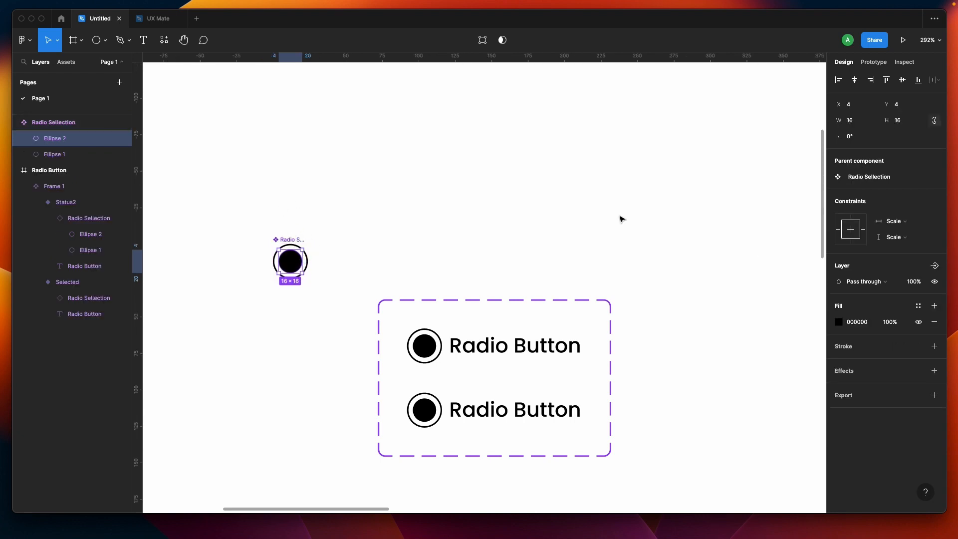
left_click(936, 266)
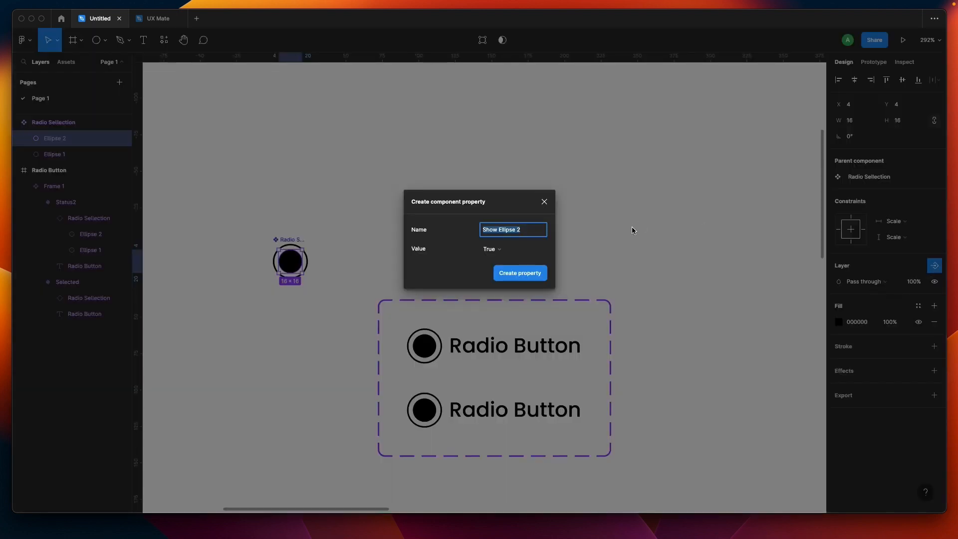
type("Sh")
left_click(520, 273)
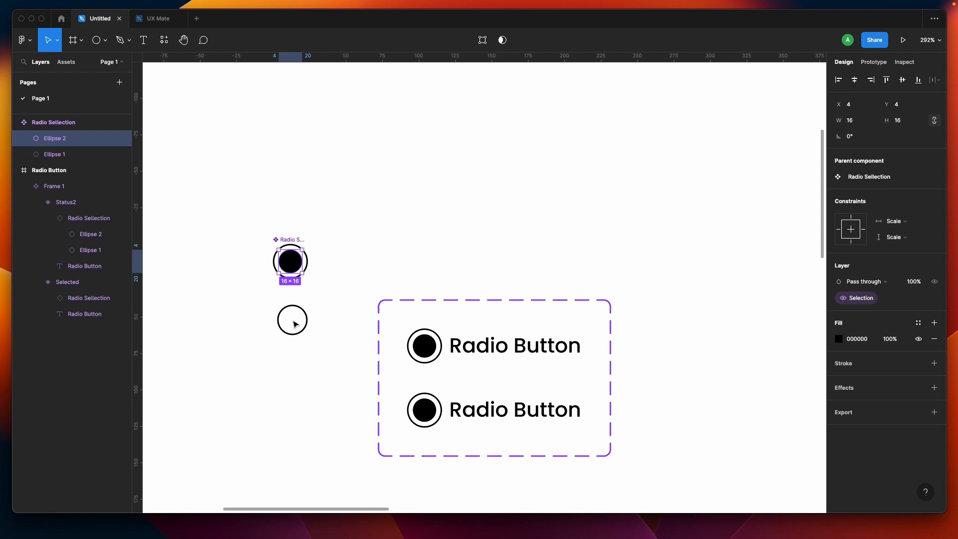
Step: Turn off the Selection property on the radio circle instance in the Status2 variant
left_click(291, 319)
left_click(435, 418)
left_click(434, 417)
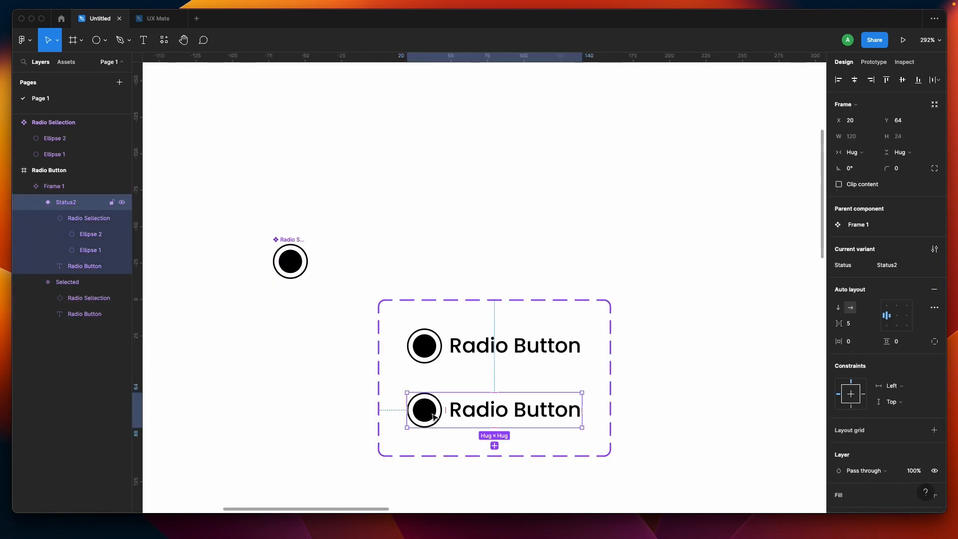
left_click(434, 417)
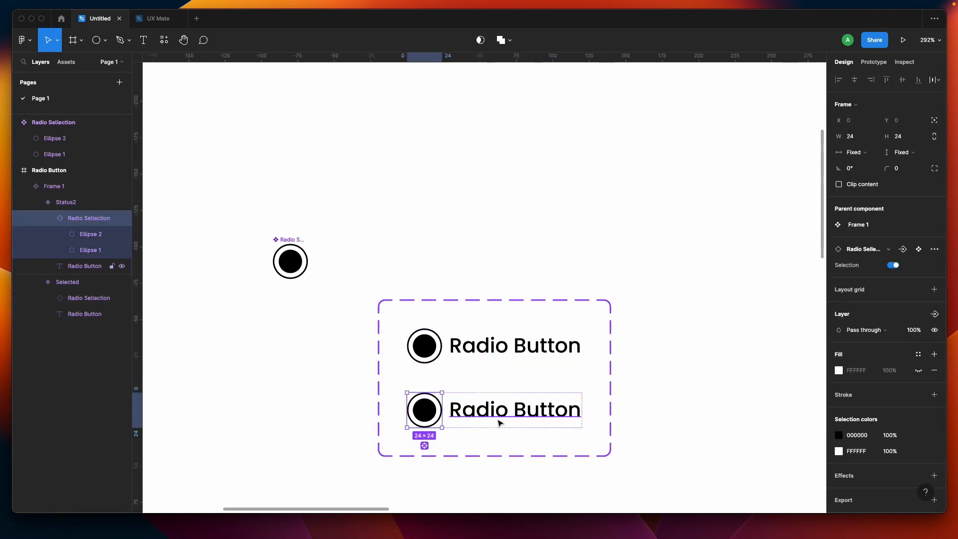
left_click(893, 266)
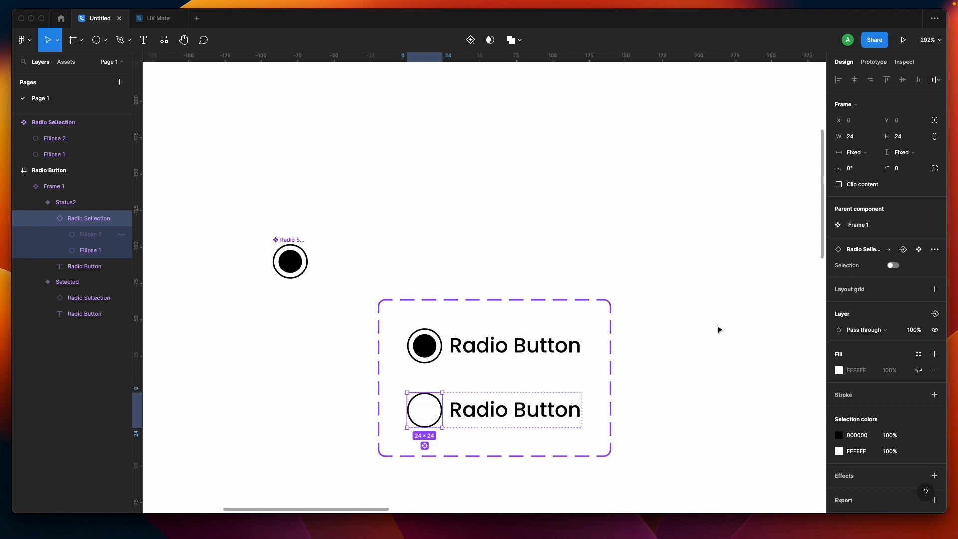
Step: Add a prototype On click interaction on the Selected variant that changes to Status2
left_click(714, 333)
left_click(491, 349)
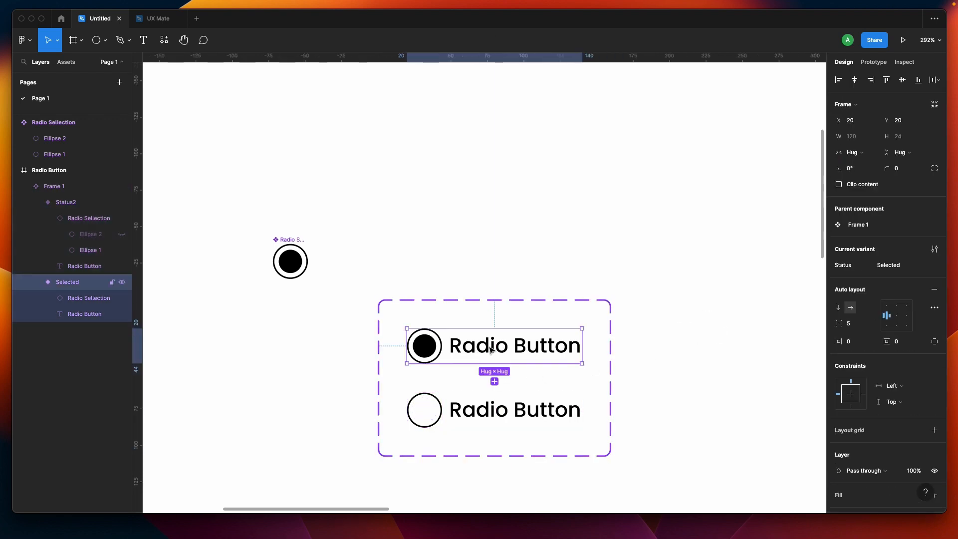
left_click(487, 417)
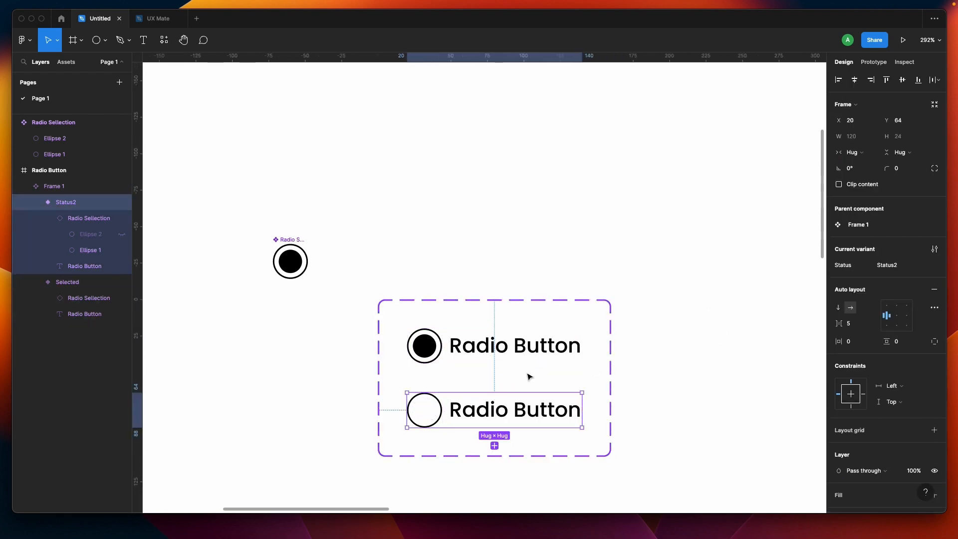
left_click(539, 357)
left_click(873, 63)
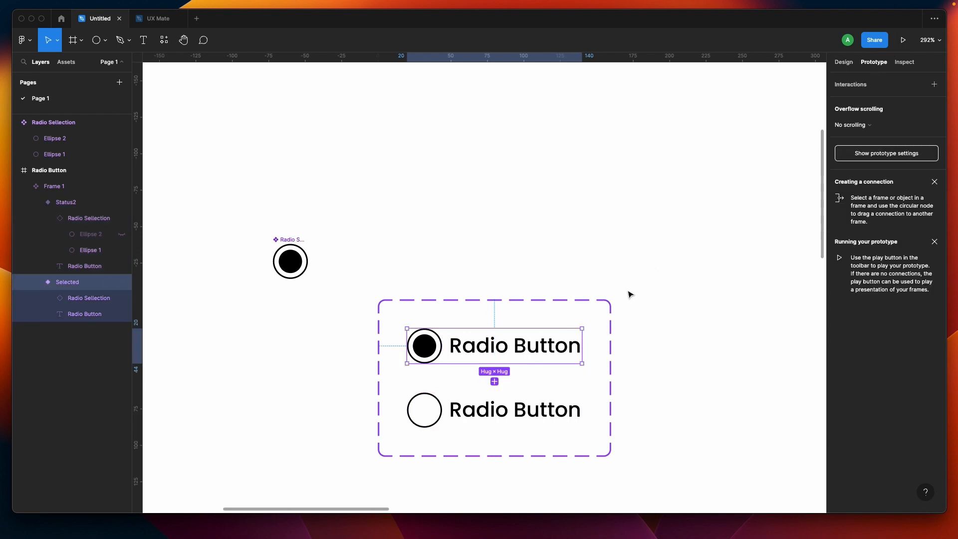
left_click_drag(584, 348, 541, 417)
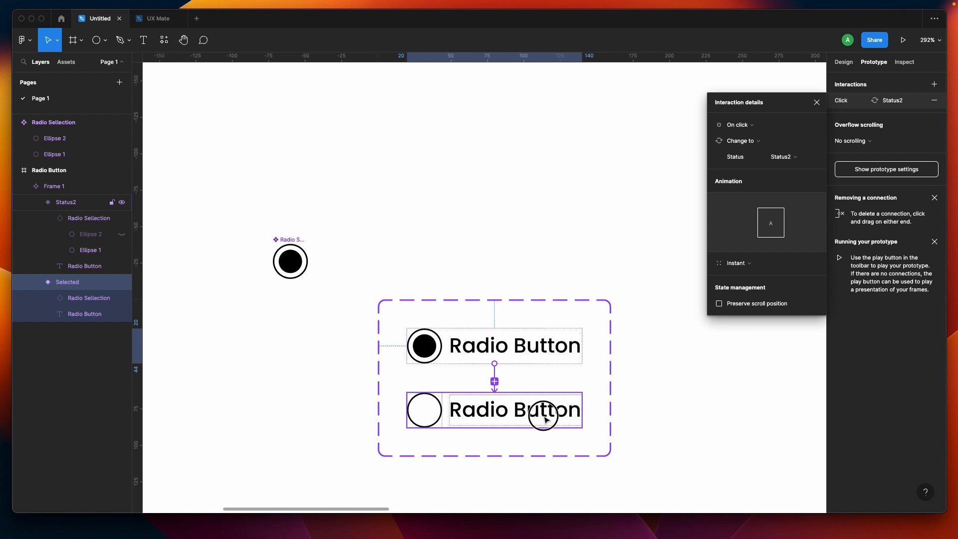
Step: Add an On click interaction on the Status2 variant that changes to Selected
left_click(544, 413)
left_click_drag(582, 409, 586, 335)
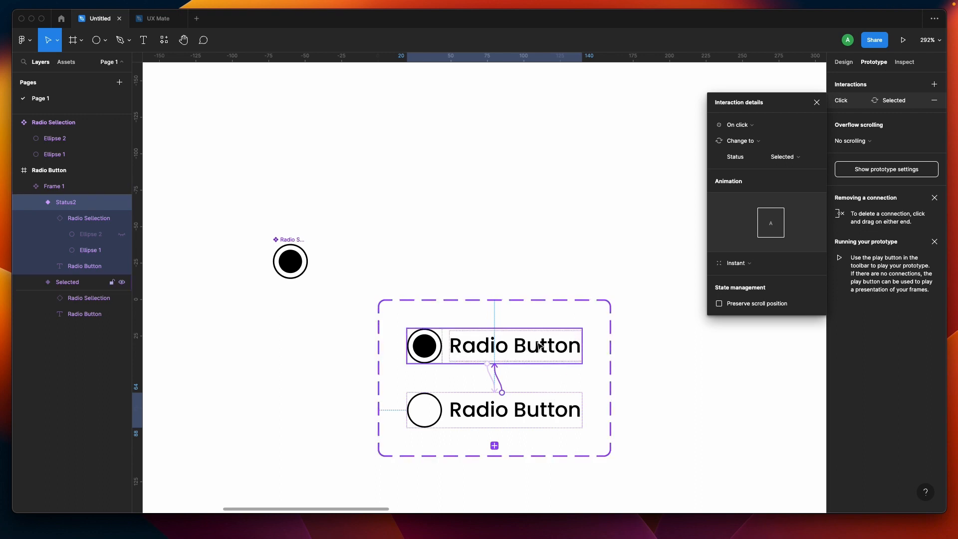
left_click(519, 213)
Step: Create two radio button instances to the right of the component set
scroll(519, 213, "down", 3)
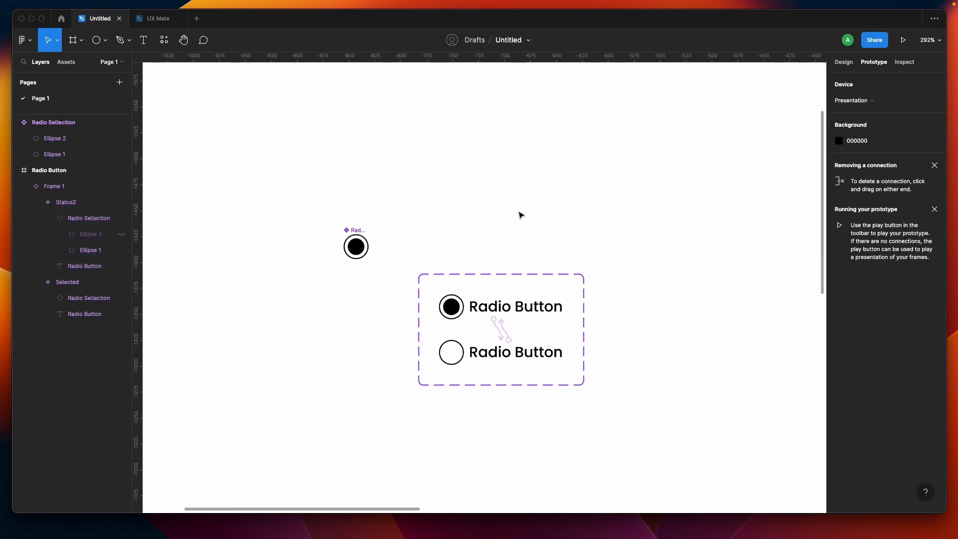
scroll(520, 213, "right", 1)
scroll(519, 213, "up", 1)
scroll(387, 231, "down", 6)
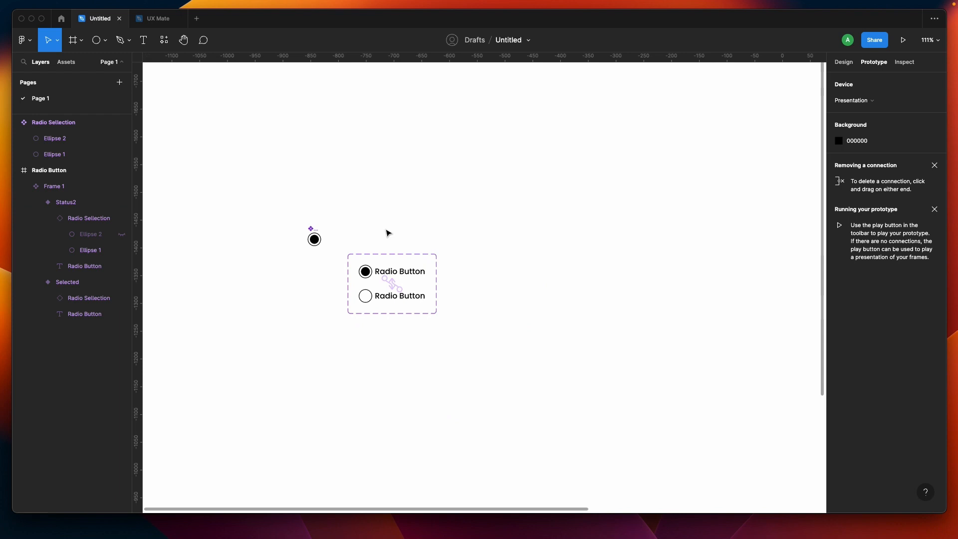
left_click(844, 61)
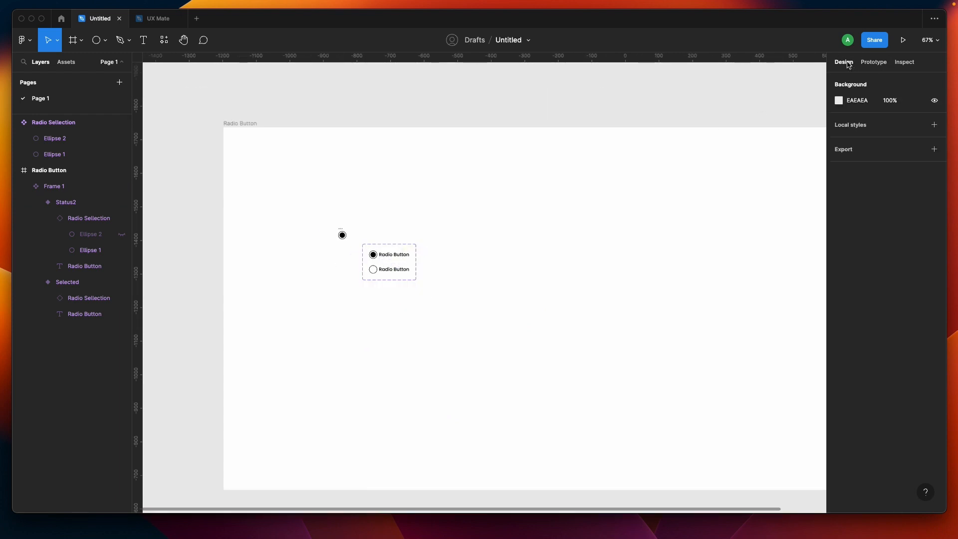
double_click(388, 255)
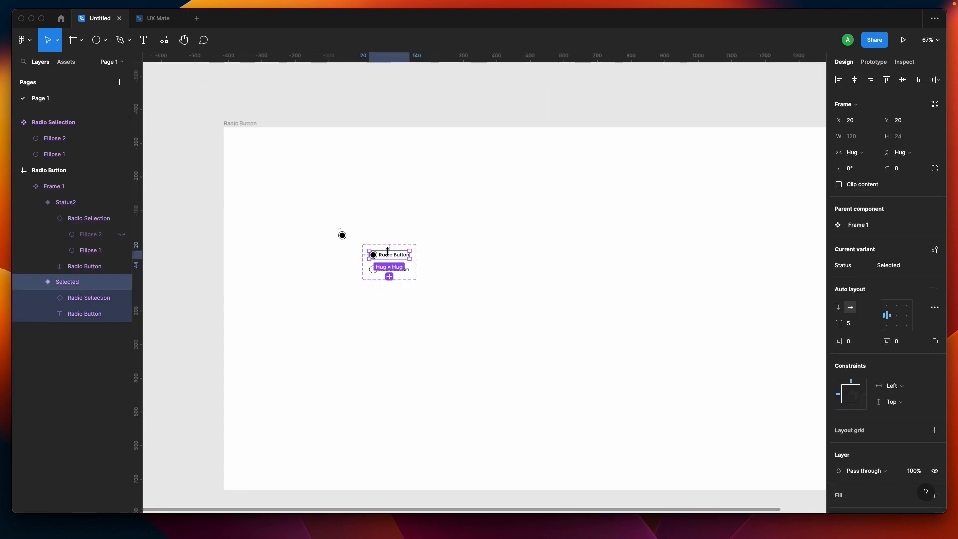
left_click_drag(390, 257, 551, 257)
left_click(543, 313)
scroll(541, 314, "right", 2)
left_click(519, 265)
left_click_drag(515, 268, 565, 265)
Step: Set the second instance's Status to Status2
left_click(919, 225)
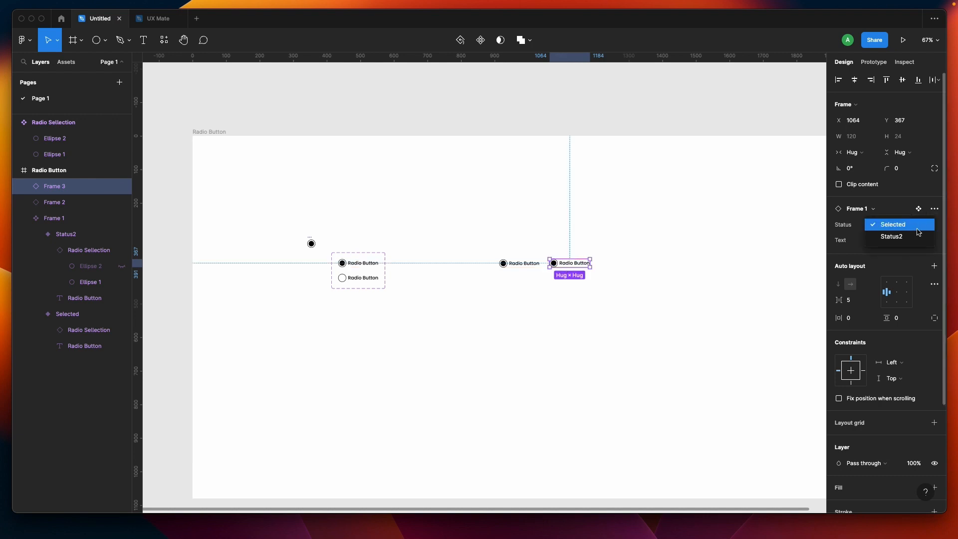
left_click(917, 236)
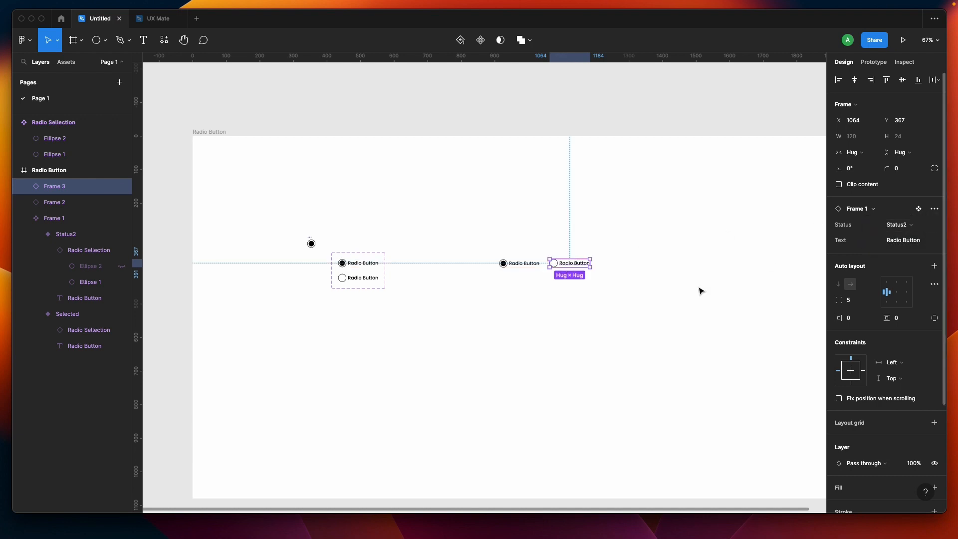
left_click(609, 318)
Step: Rename the Status2 variant value to Not Selected
left_click(354, 278)
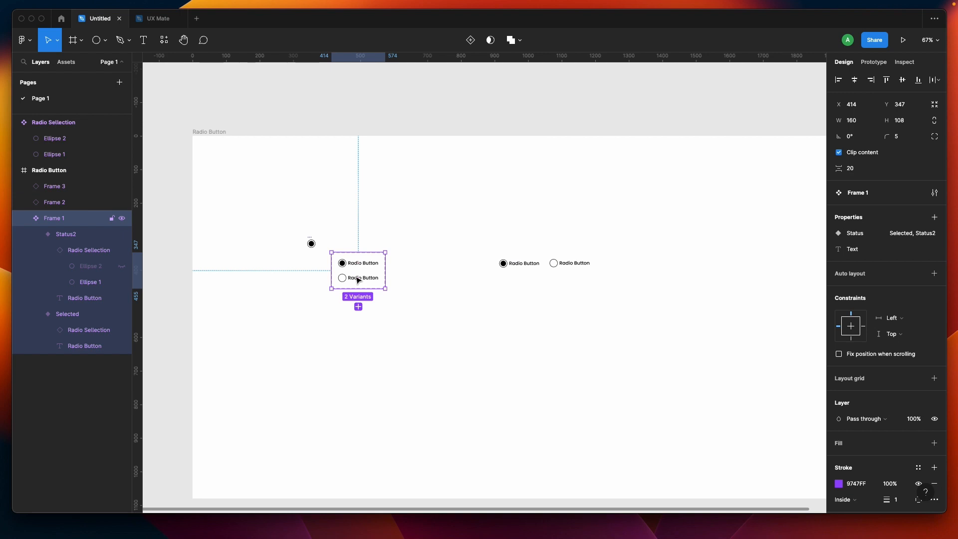
left_click(901, 269)
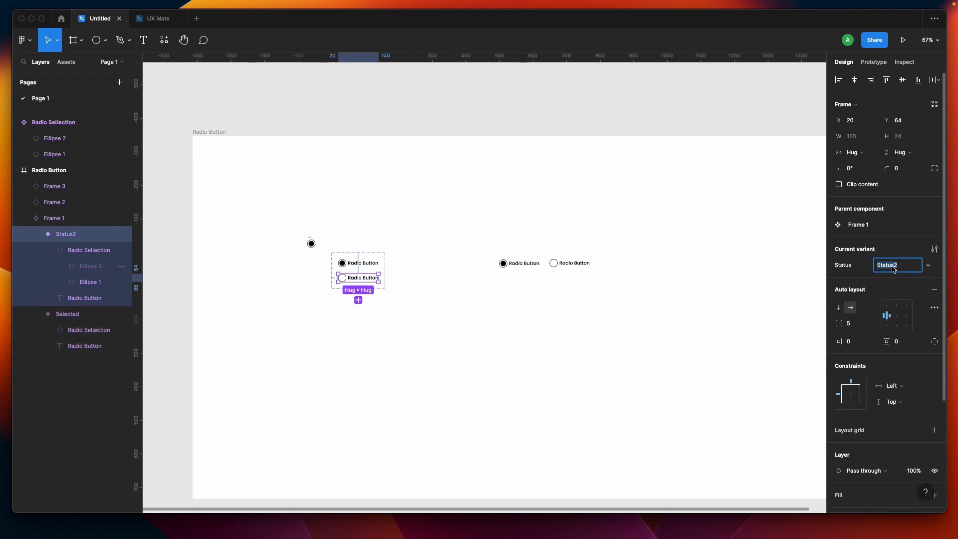
type("Not Selected")
key("Return")
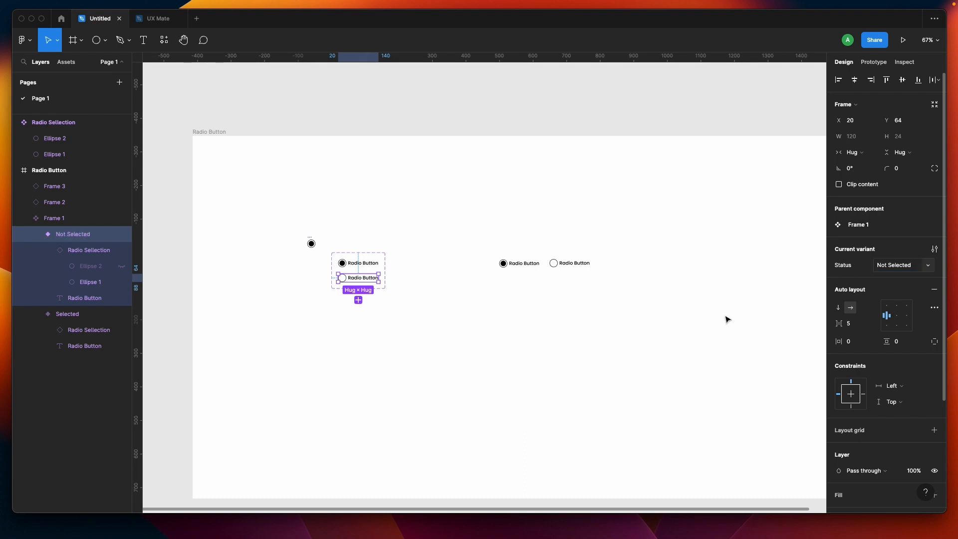
Step: Open the second instance's Status options to check the available values
left_click(584, 266)
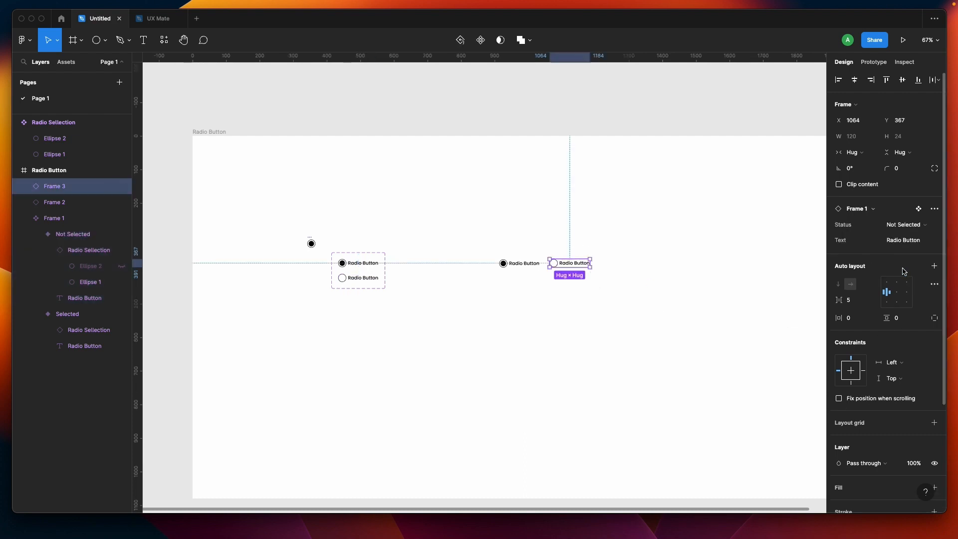
left_click(924, 227)
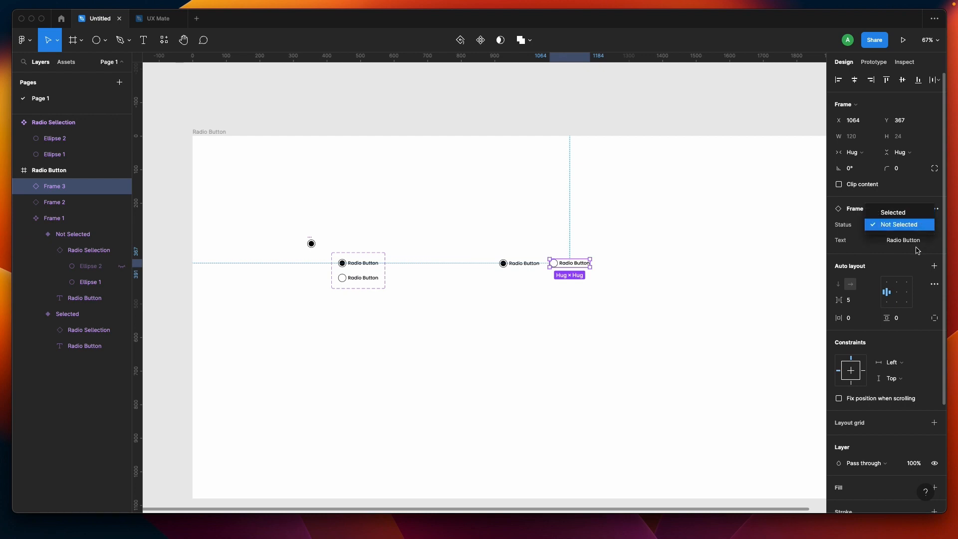
left_click(514, 263)
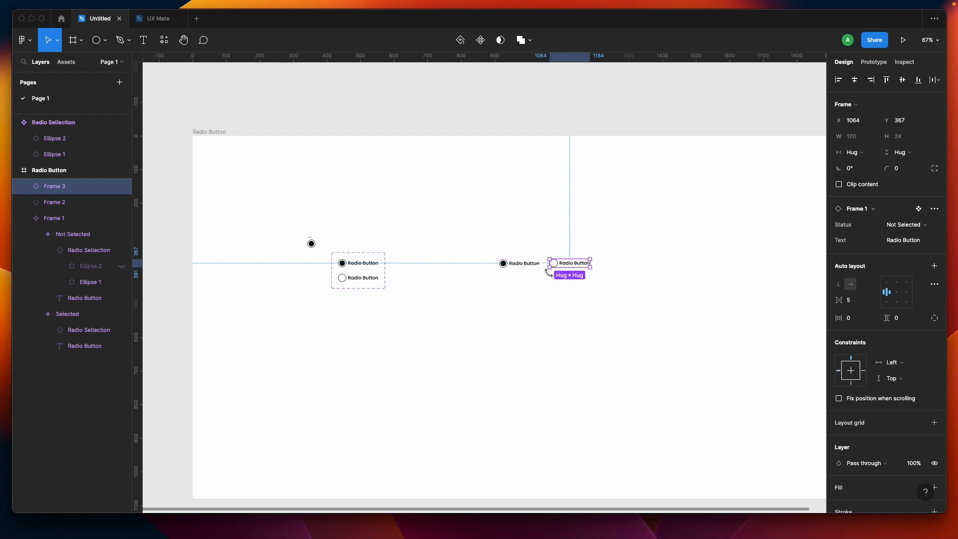
Step: Set the first instance's text property to Male
scroll(519, 273, "up", 5)
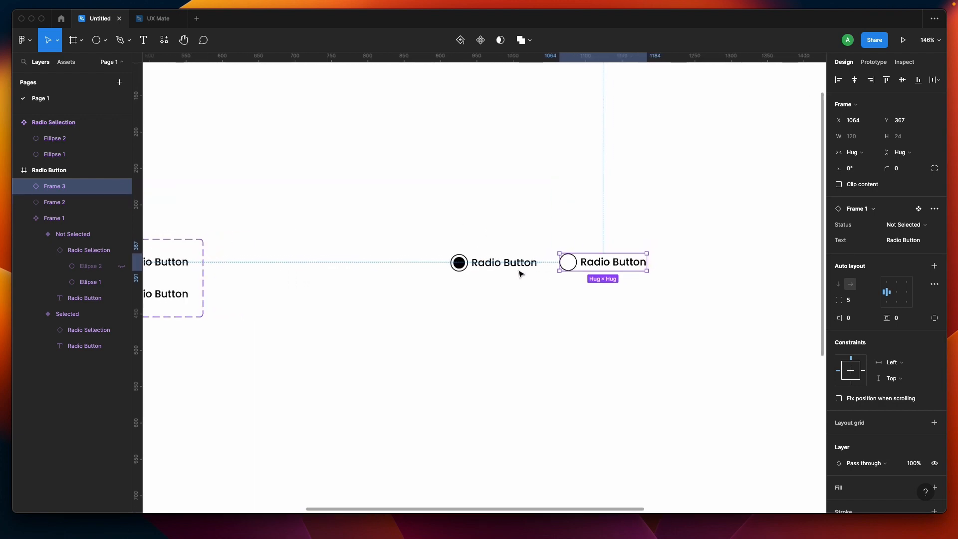
left_click(495, 273)
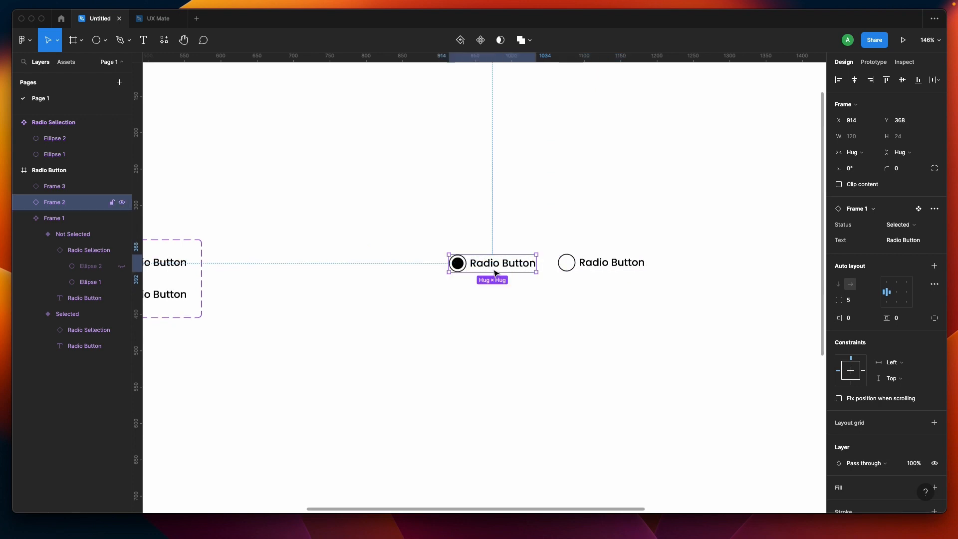
left_click(919, 242)
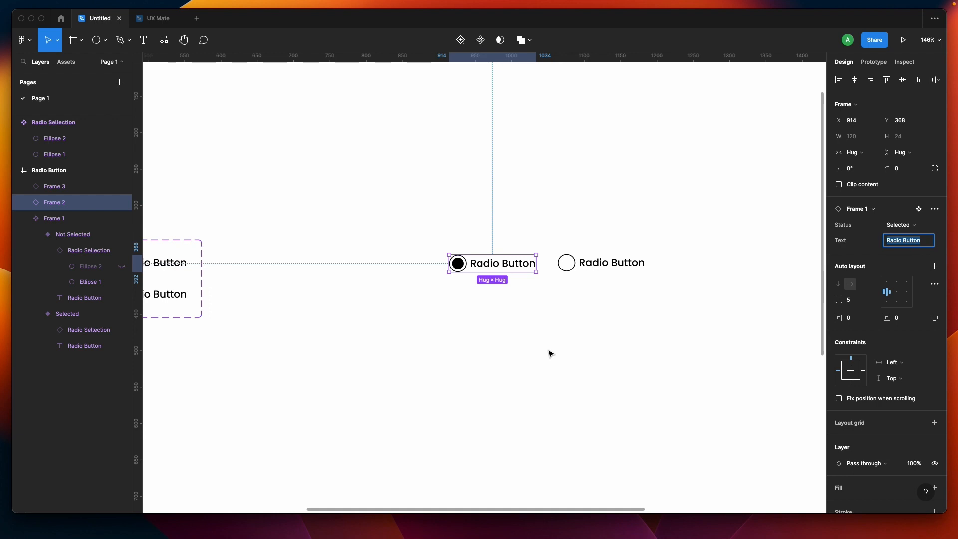
type("Male")
Step: Set the second instance's text property to Female
left_click(609, 271)
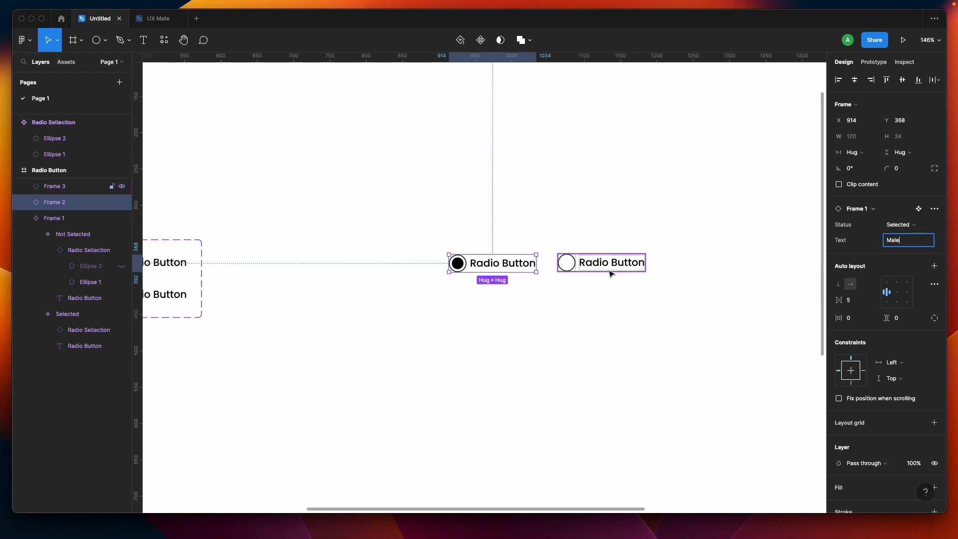
left_click(917, 248)
type("Female")
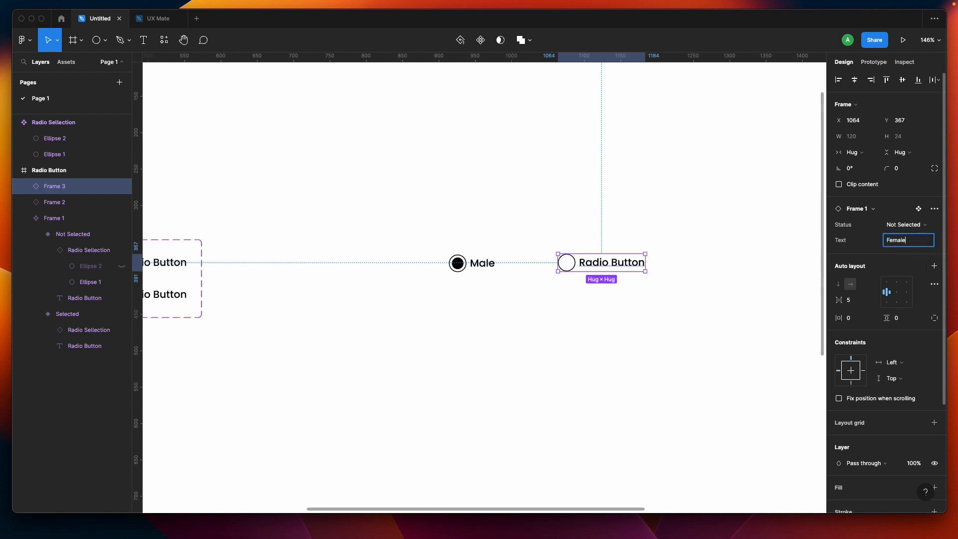
left_click(732, 318)
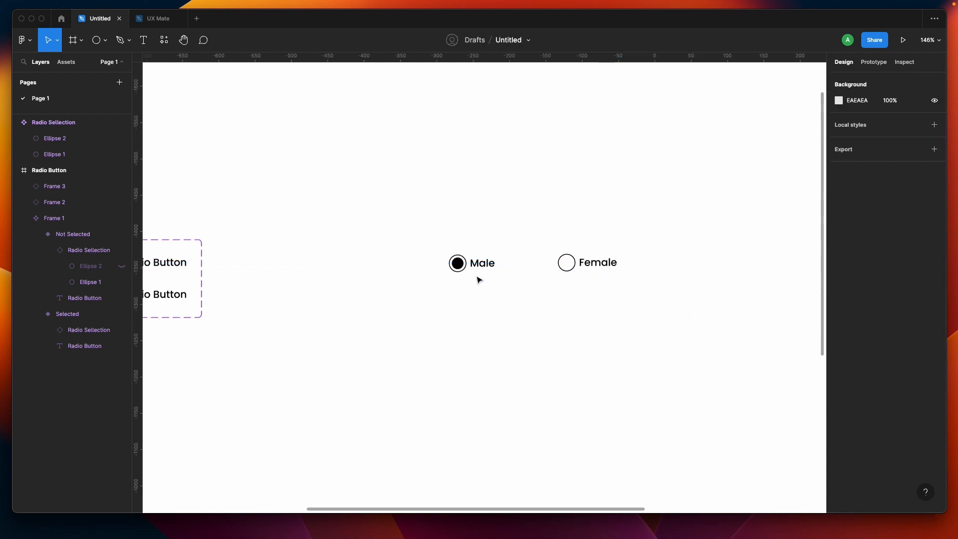
mouse_move(413, 221)
left_mouse_down()
mouse_move(700, 352)
mouse_move(594, 374)
left_mouse_up()
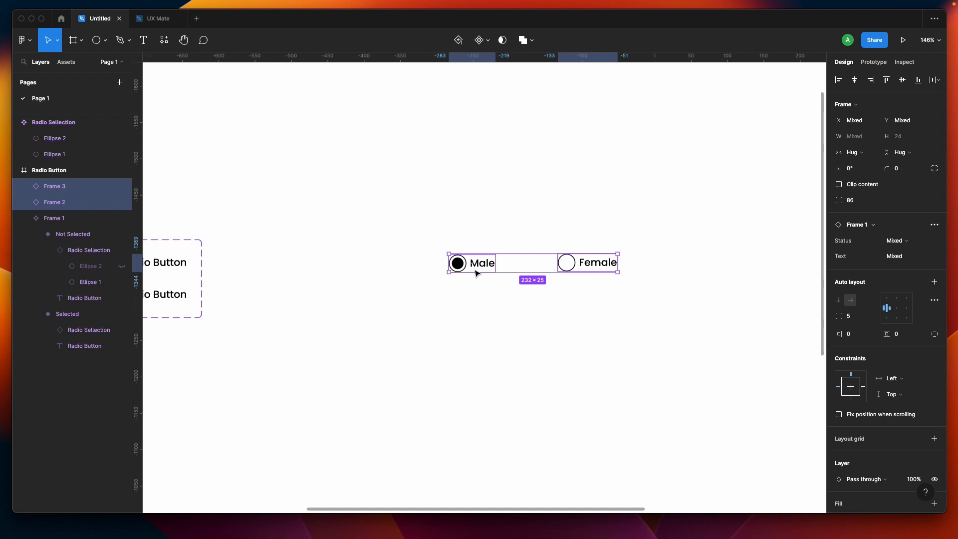
left_click(528, 314)
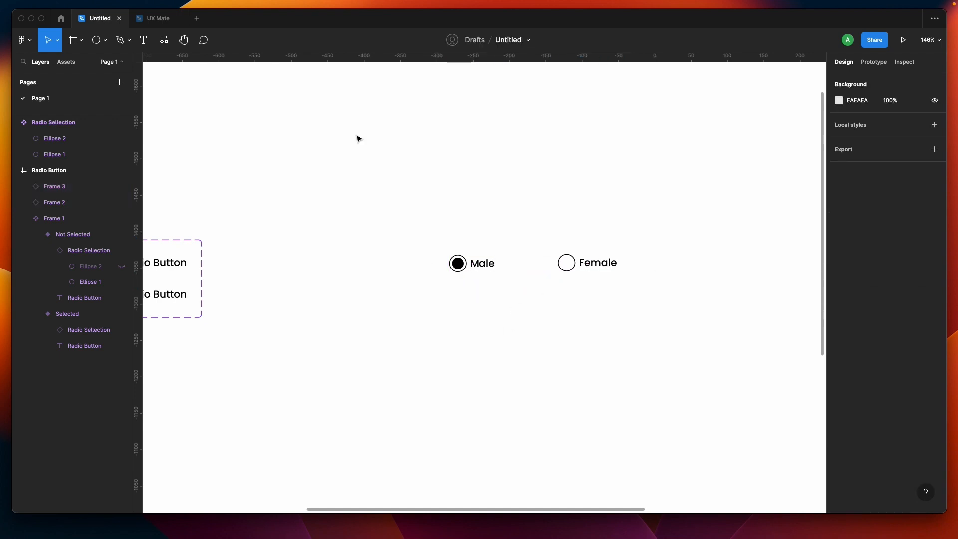
left_click(160, 21)
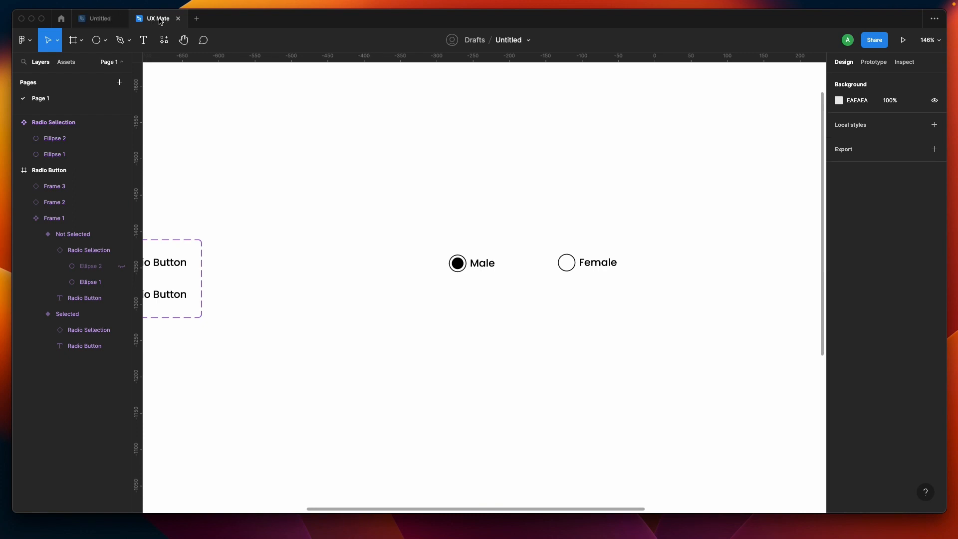
left_click(111, 20)
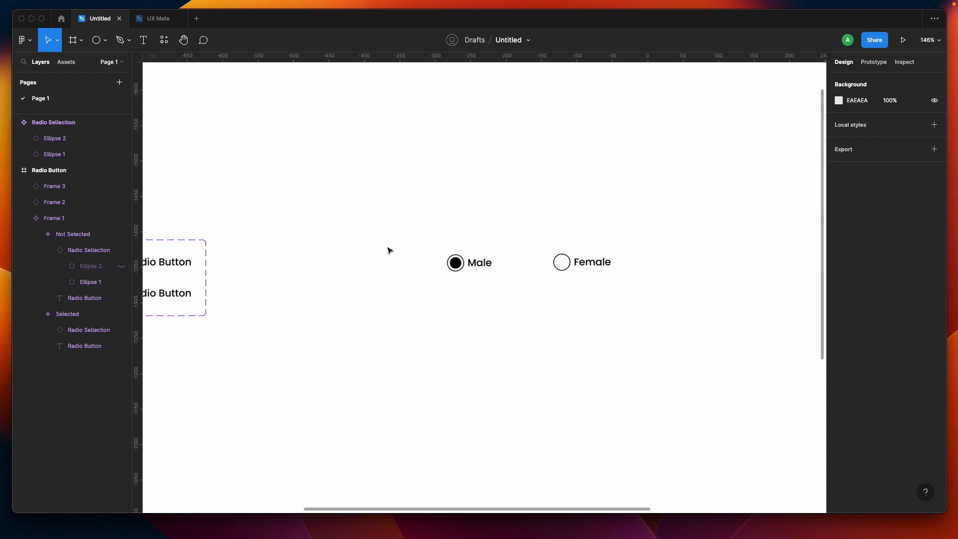
Step: Open the Radio Button frame in prototype preview and test toggling the Male and Female radio buttons
scroll(390, 250, "down", 10, "ctrl")
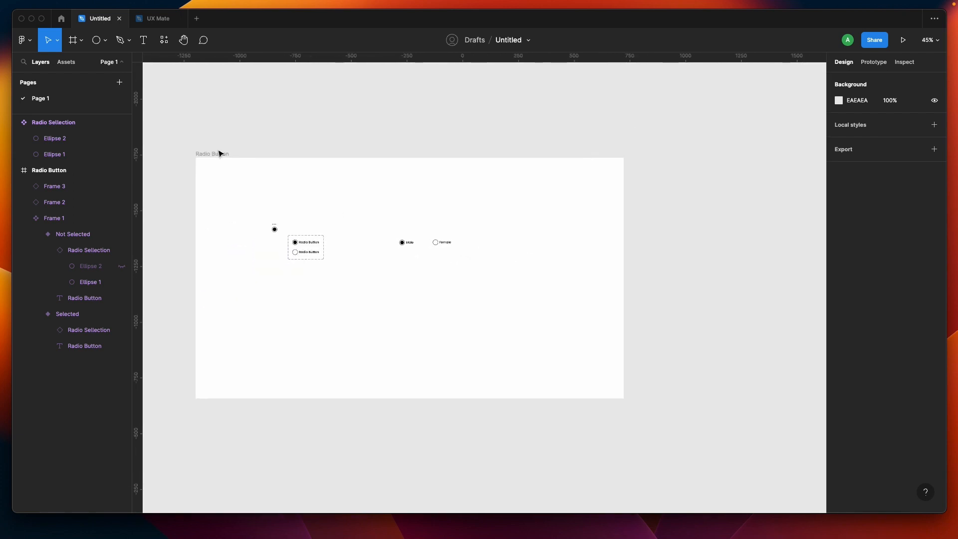
left_click(220, 154)
left_click(219, 153)
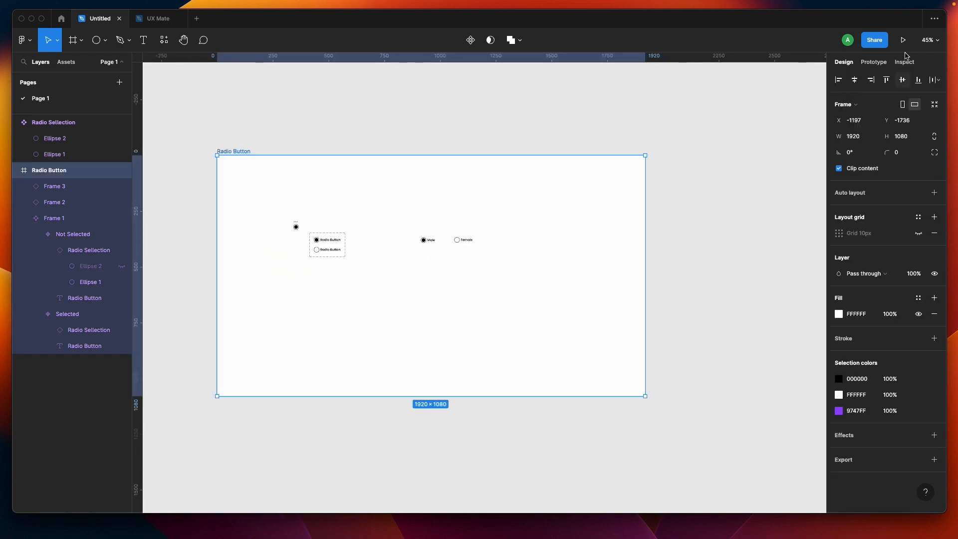
left_click(903, 40)
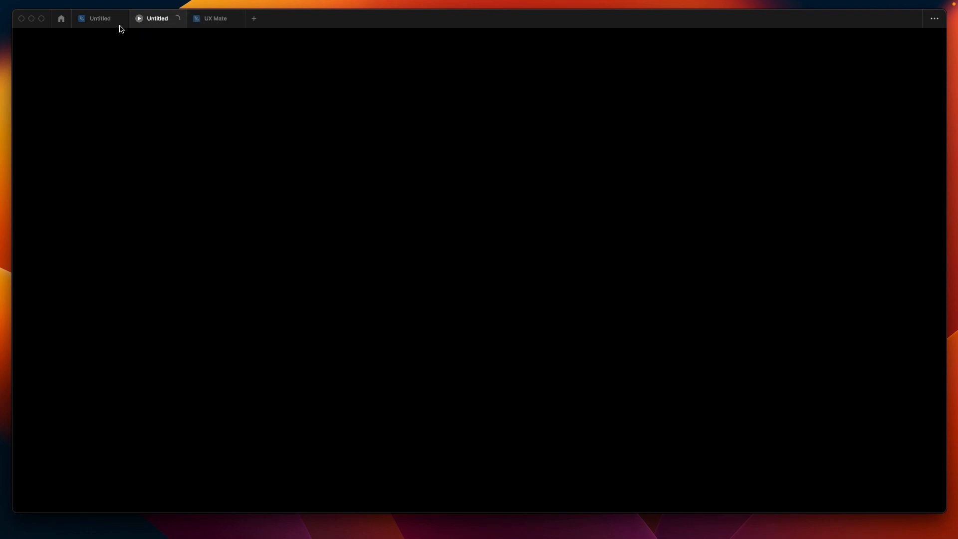
mouse_move(99, 25)
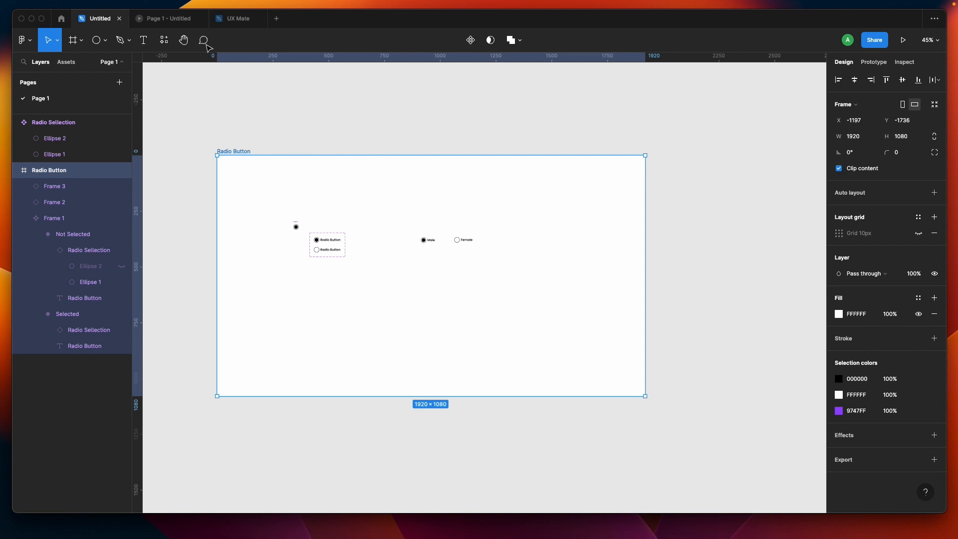
left_click(183, 19)
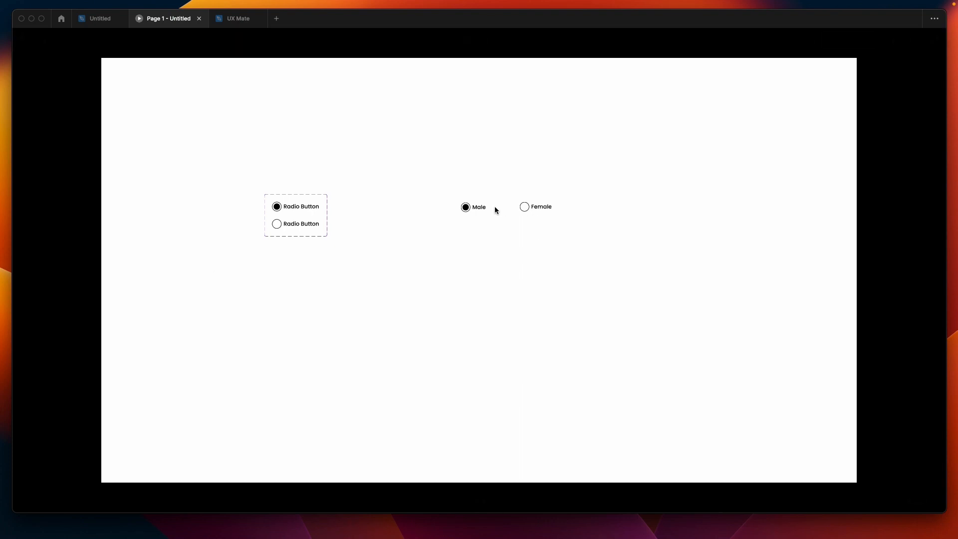
left_click(467, 208)
left_click(524, 208)
left_click(546, 211)
left_click(463, 210)
left_click(547, 211)
left_click(546, 212)
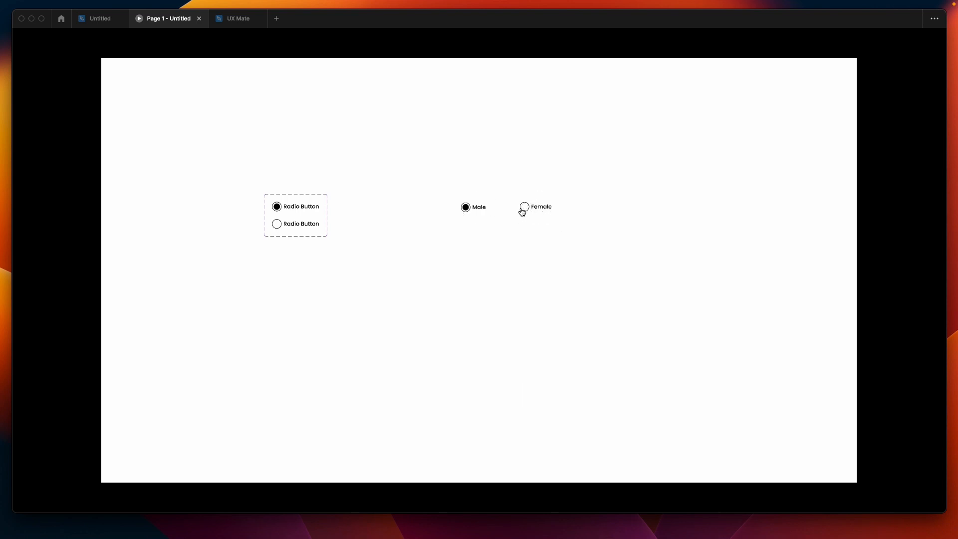
Step: In the editor, recolour the Selected variant's black selection colour to the purple 9747FF document colour
left_click(100, 18)
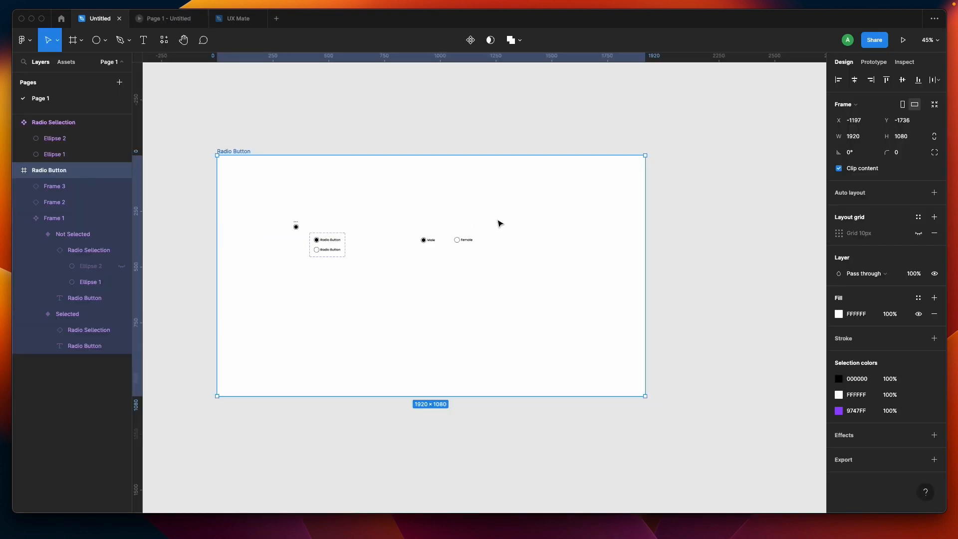
scroll(351, 241, "up", 5)
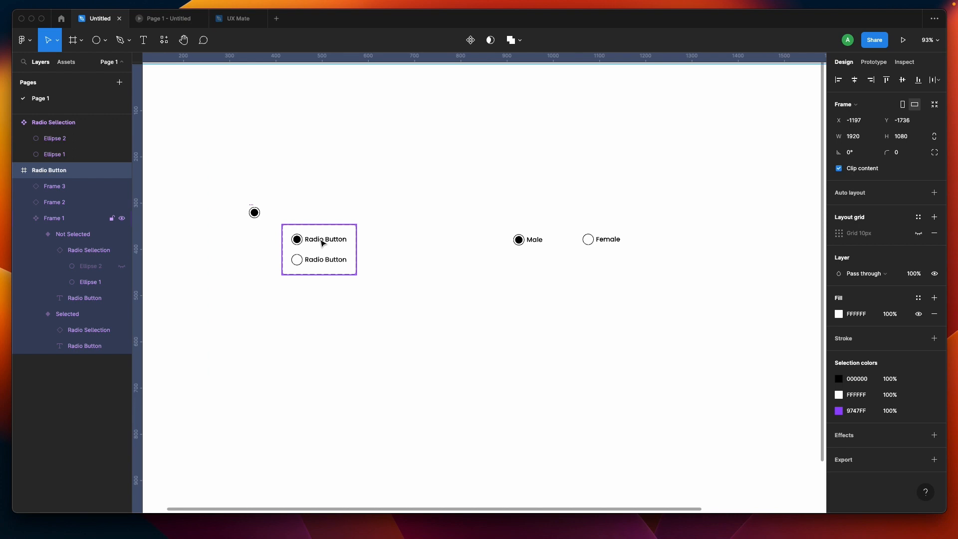
left_click(323, 243)
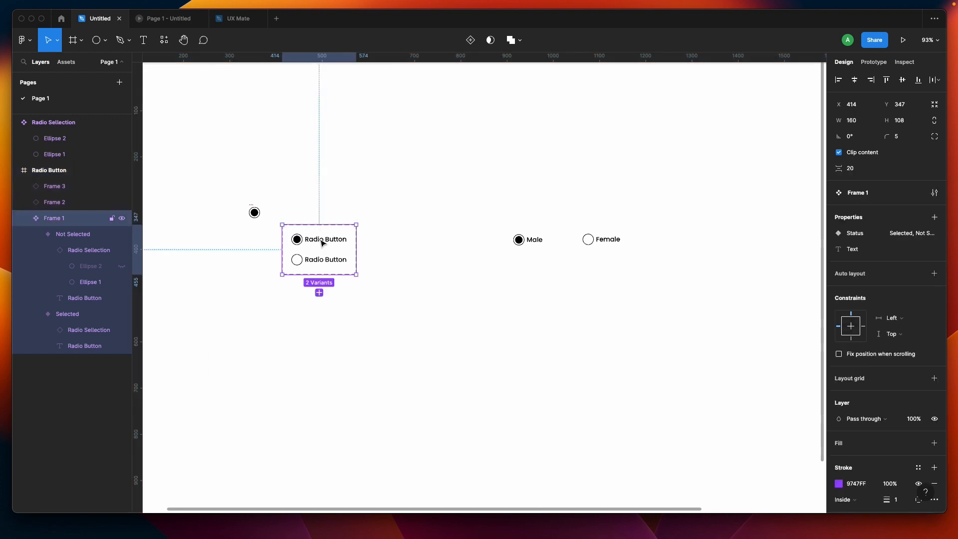
left_click(322, 243)
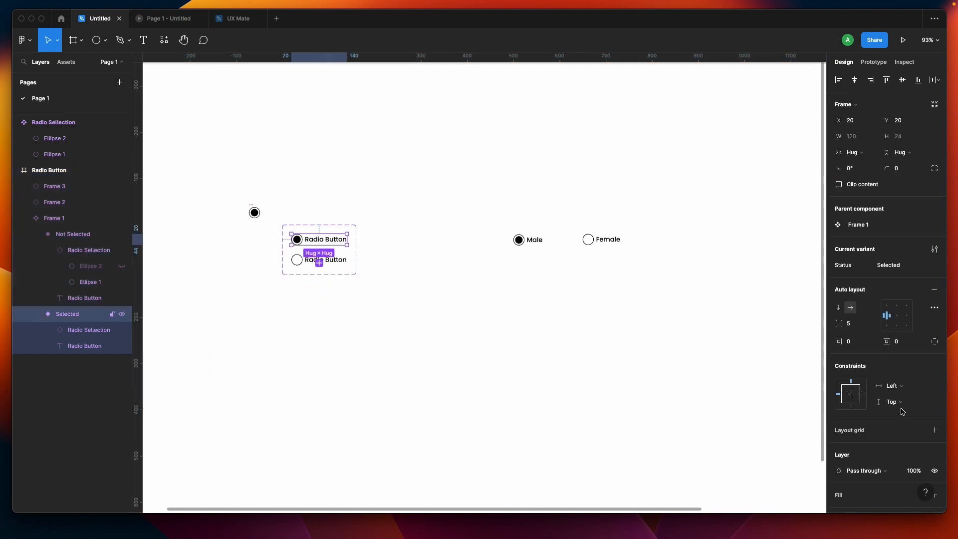
scroll(875, 449, "down", 3)
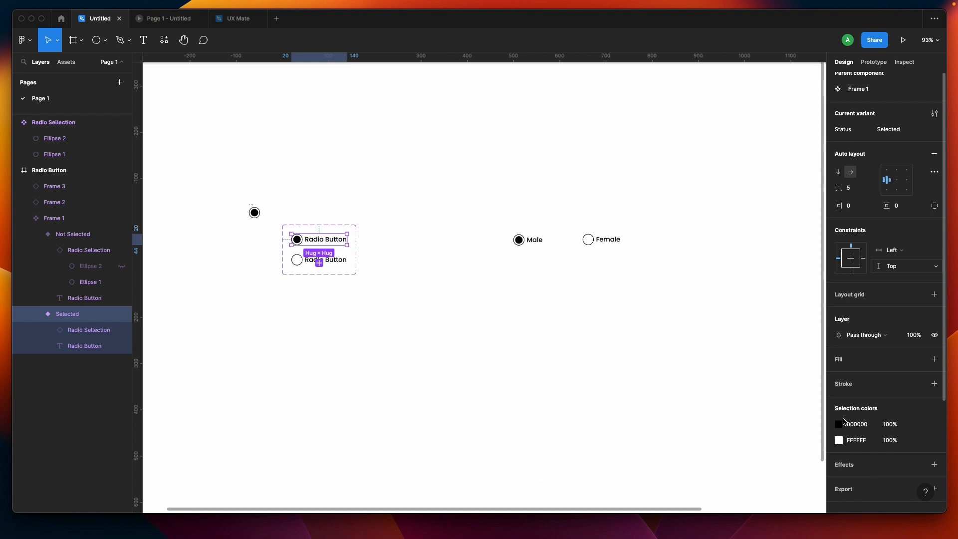
left_click(839, 426)
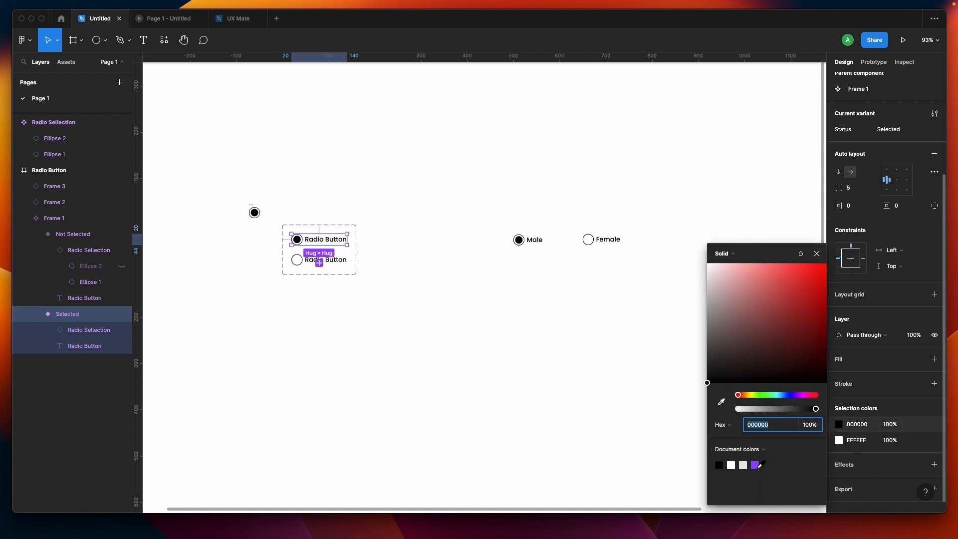
left_click(755, 464)
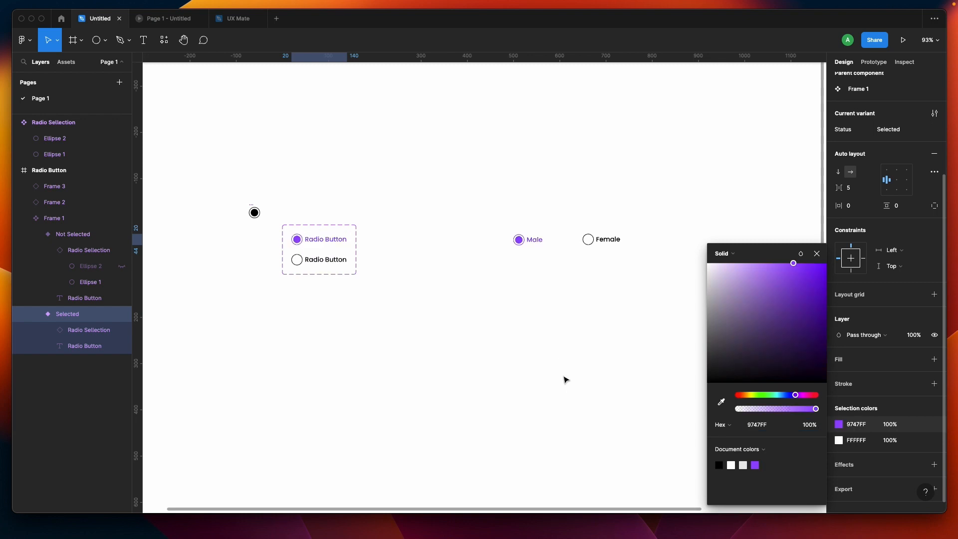
left_click(274, 62)
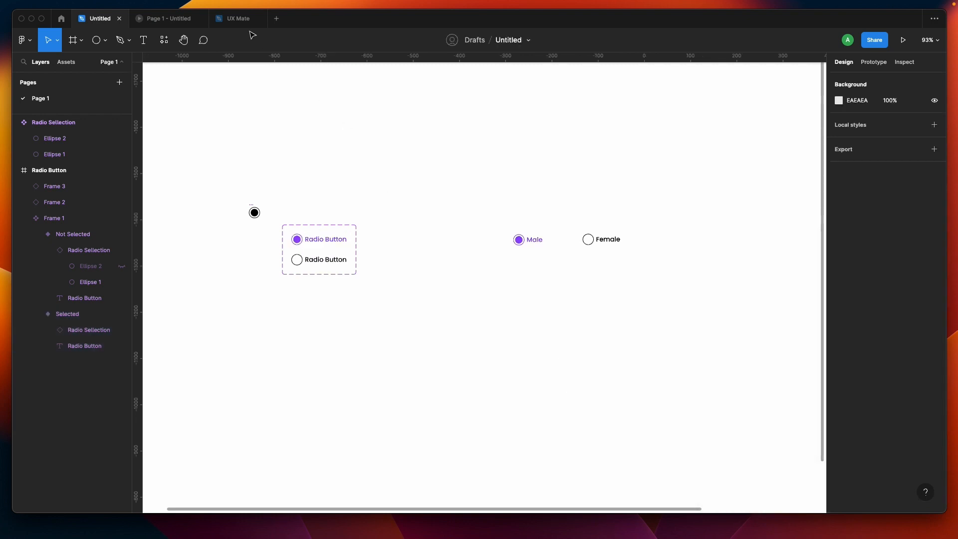
Step: Return to the prototype preview and test selecting and deselecting the Female radio button
left_click(174, 23)
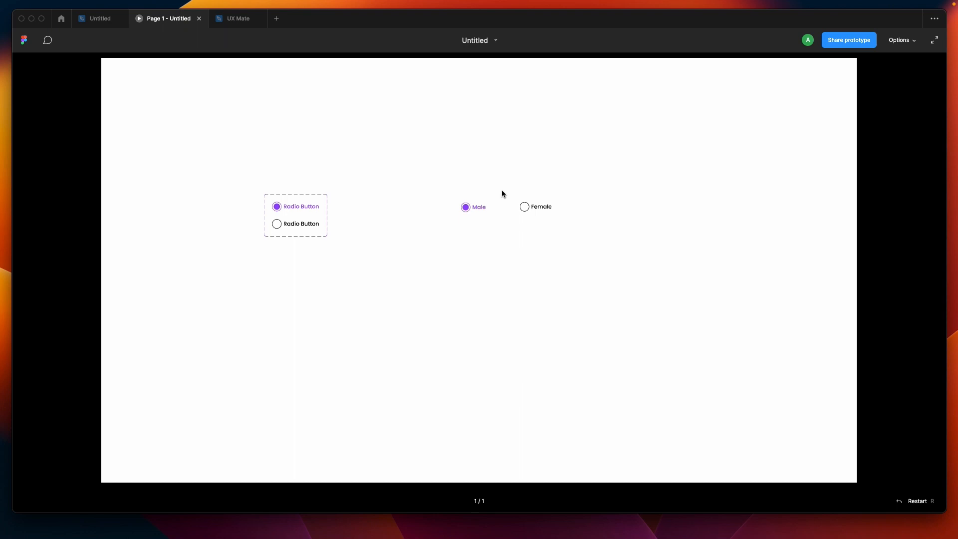
left_click(539, 209)
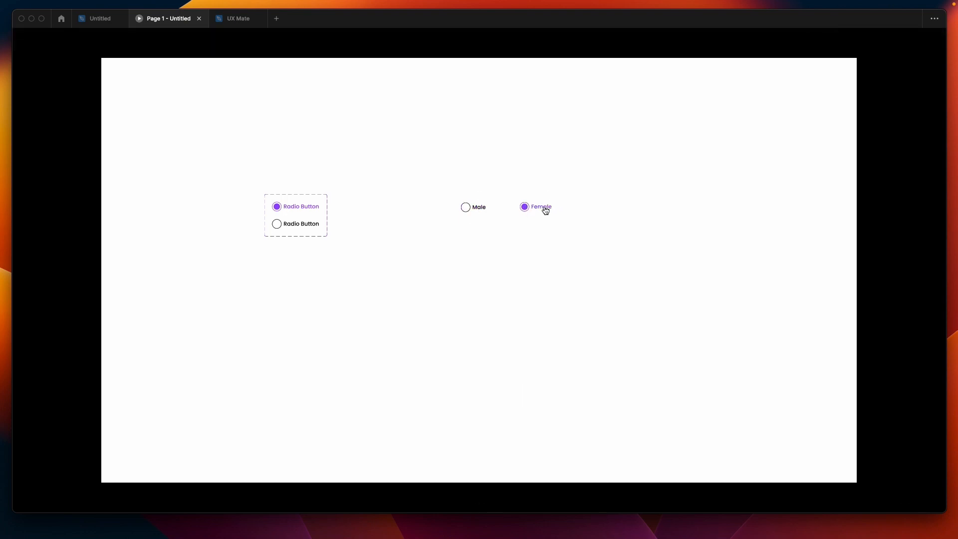
left_click(545, 210)
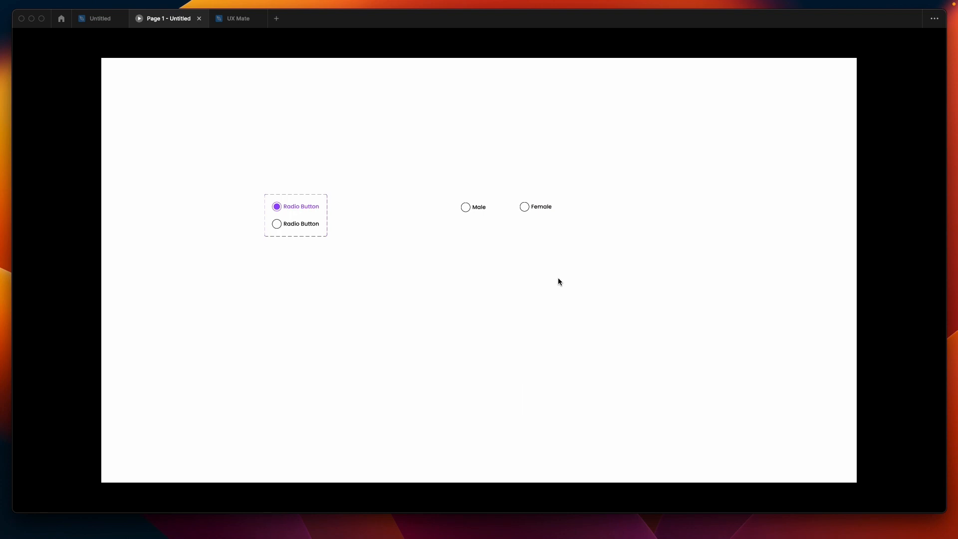